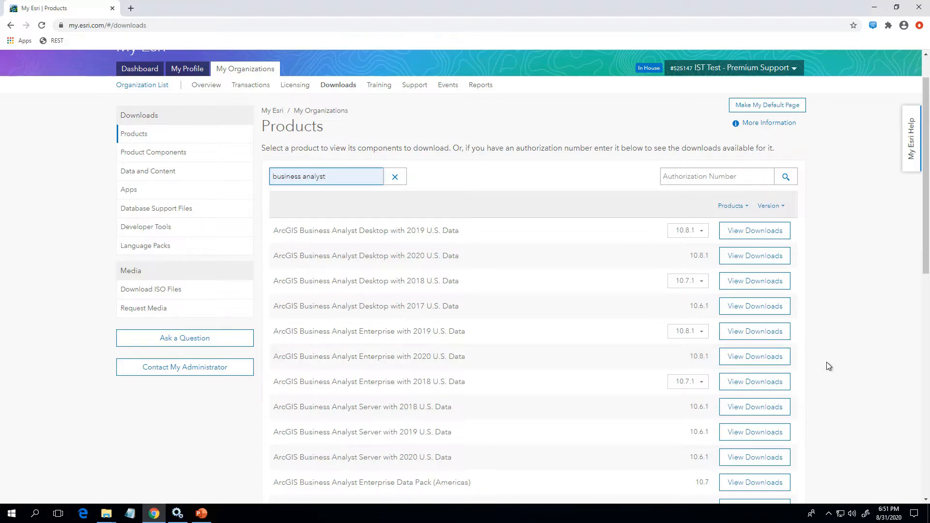
Download all five Data and Content files for ArcGIS Business Analyst Enterprise with 2020 U.S. Data, version 10.8.1.
left_click(781, 358)
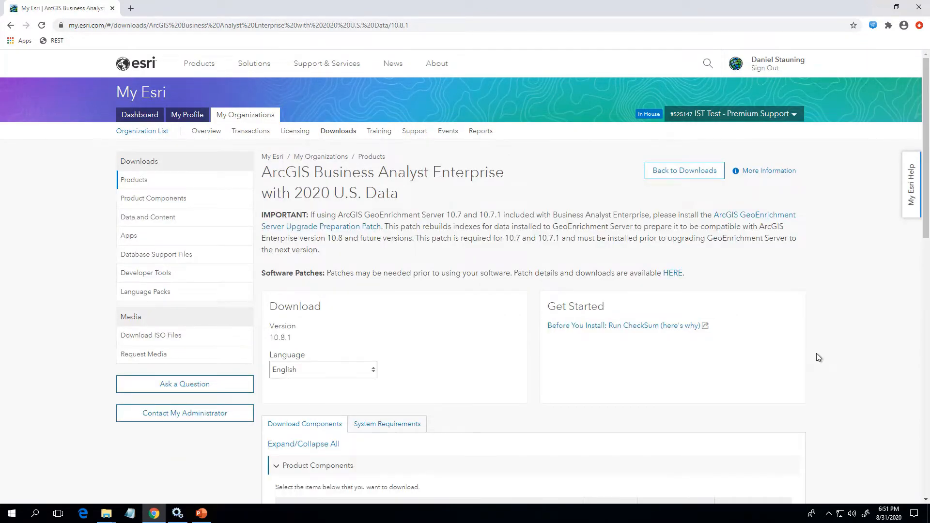
scroll(817, 354, "down", 7)
scroll(819, 357, "down", 1)
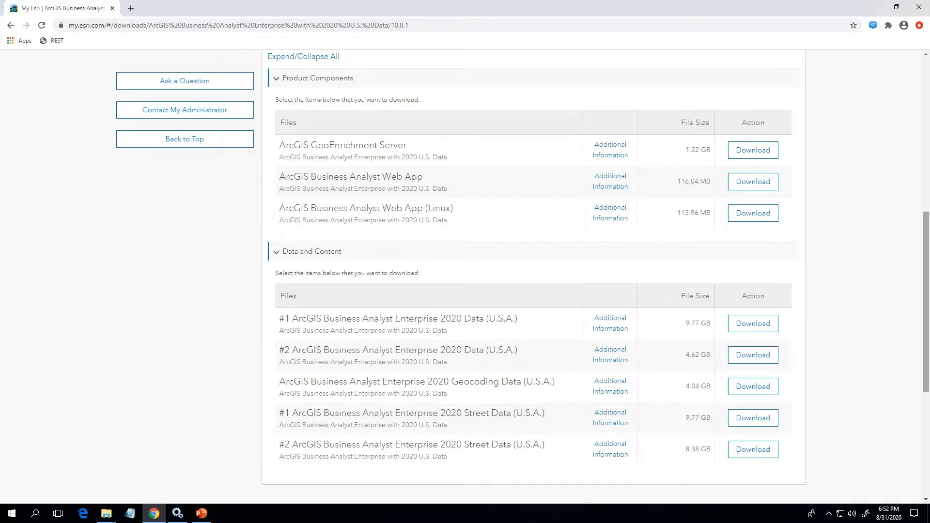
left_click(760, 324)
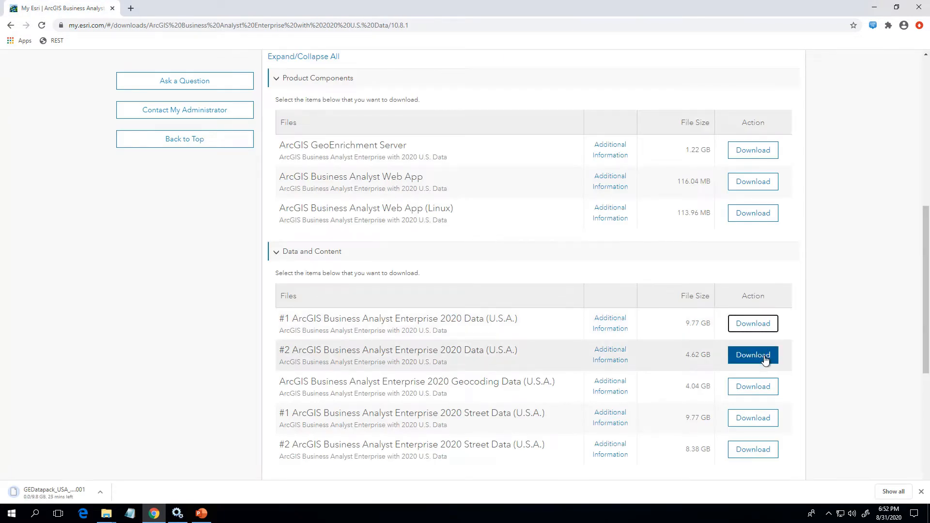
left_click(765, 358)
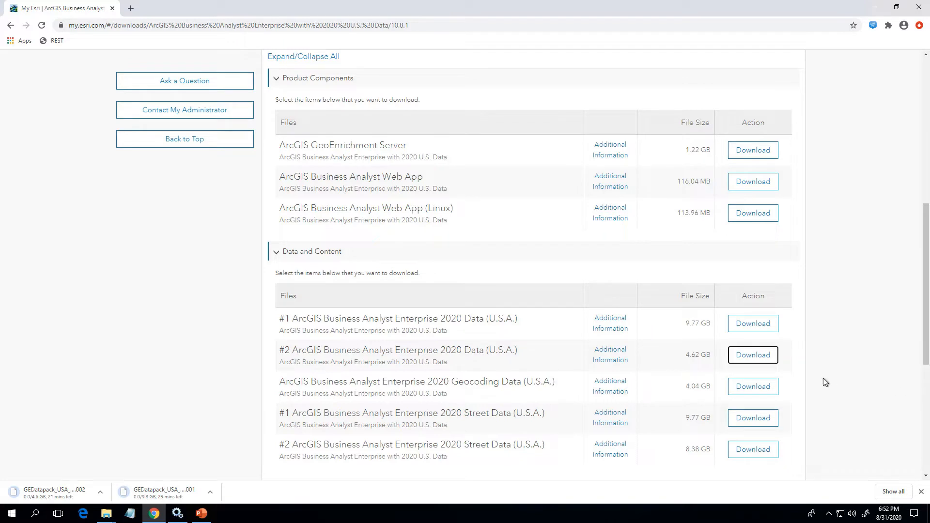
left_click(774, 388)
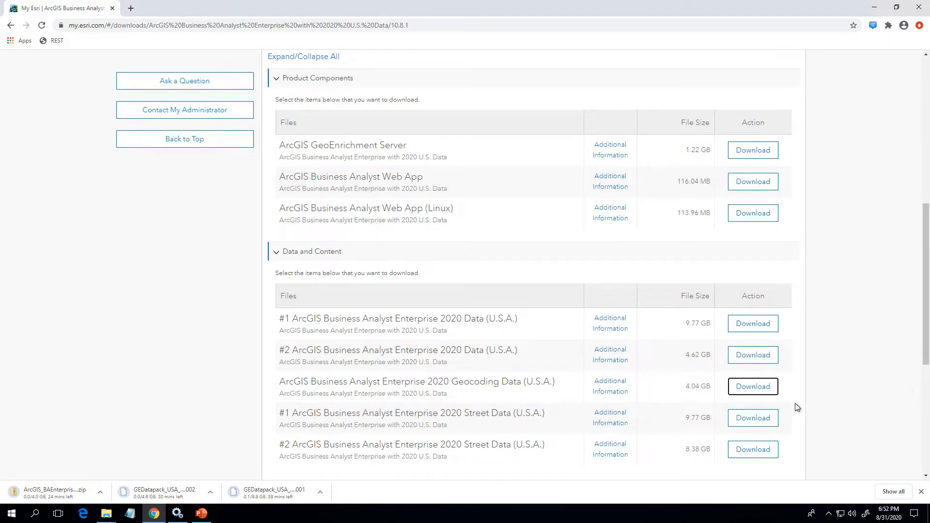
left_click(757, 419)
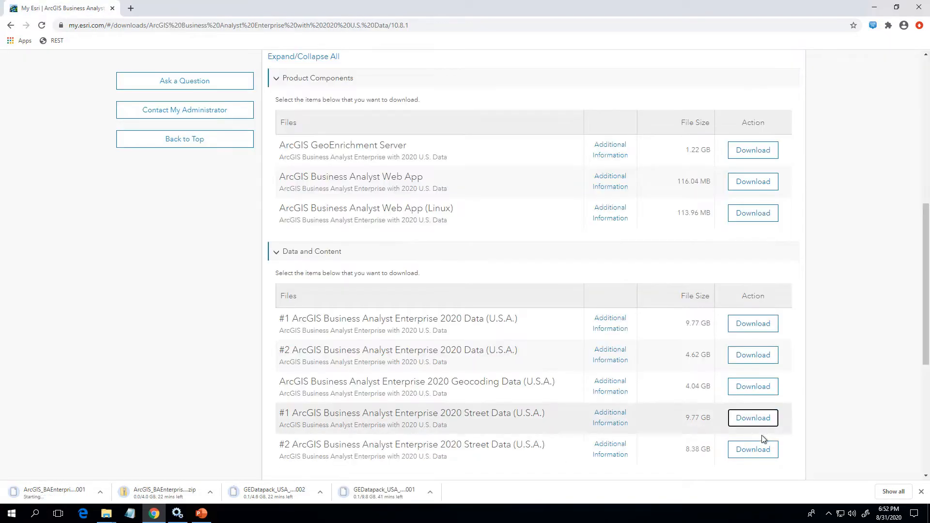
left_click(758, 448)
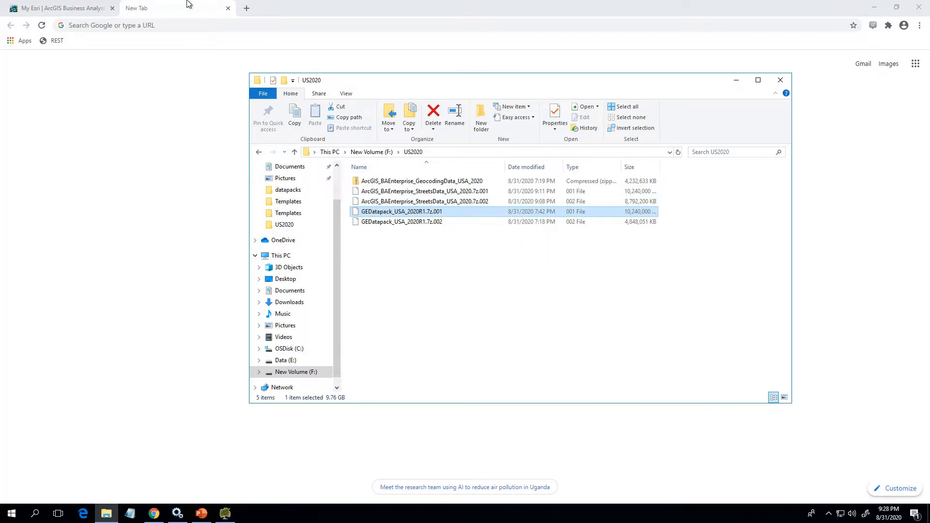
Search the web for 7zip and open the download page on 7-zip.org.
left_click(197, 25)
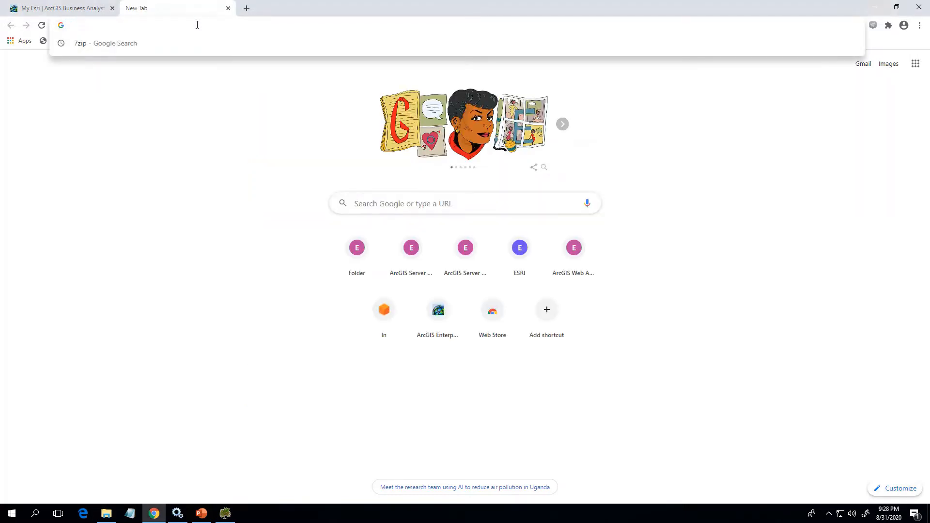
type("7zip")
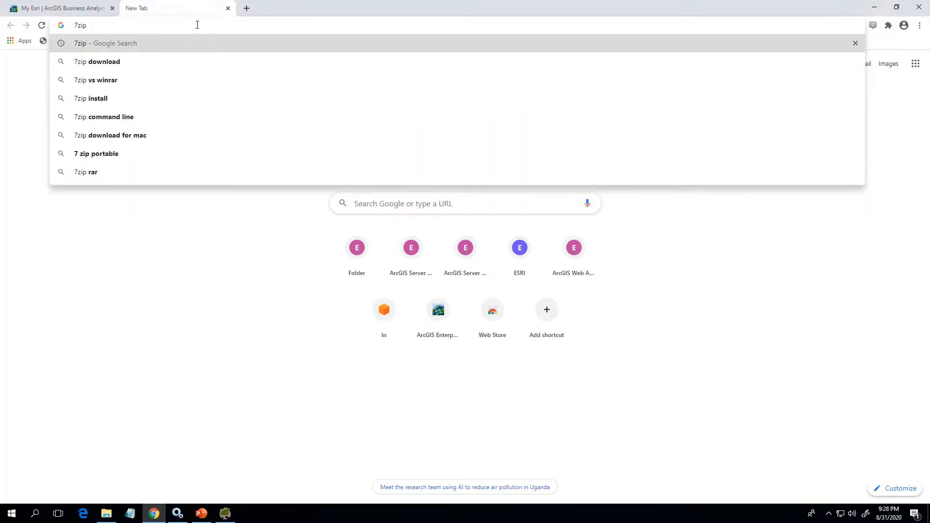
key("Return")
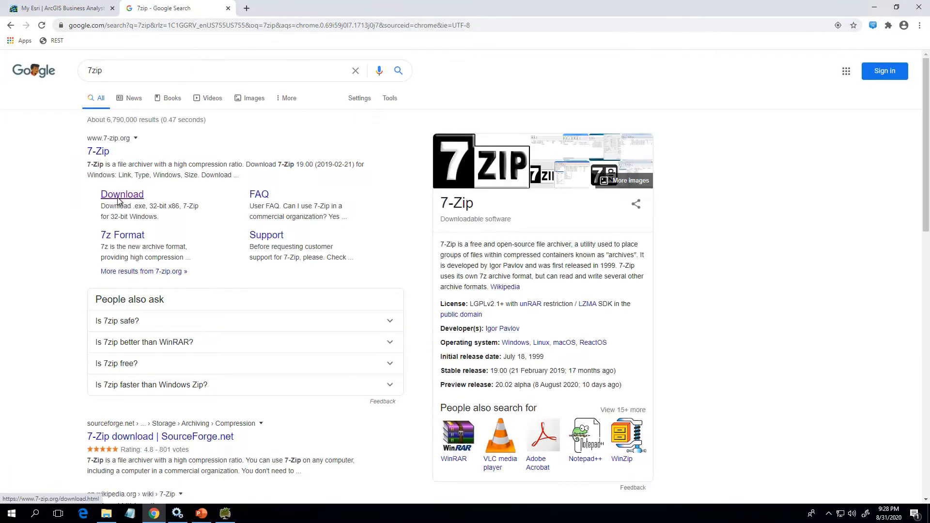
left_click(124, 195)
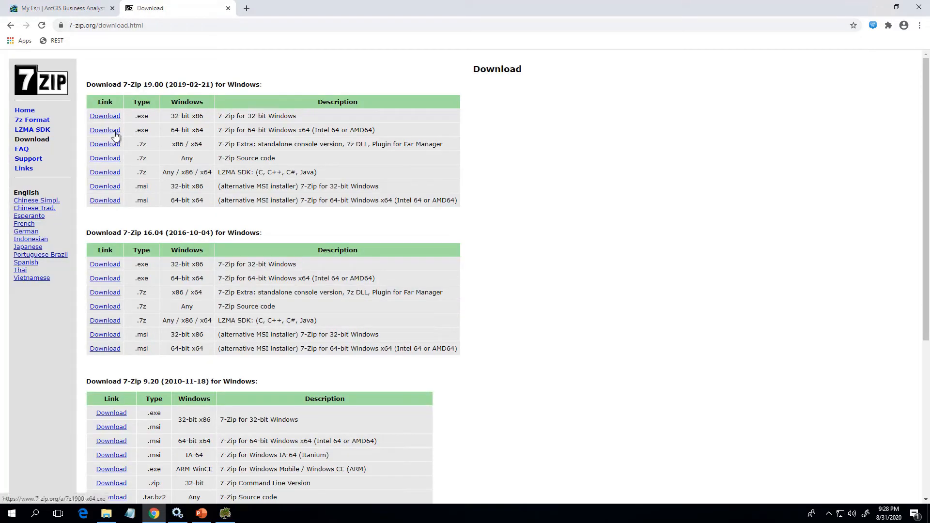
In File Explorer, extract GEDatapack_USA_2020R1.7z.001 with 7-Zip directly into the US2020 folder.
left_click(106, 514)
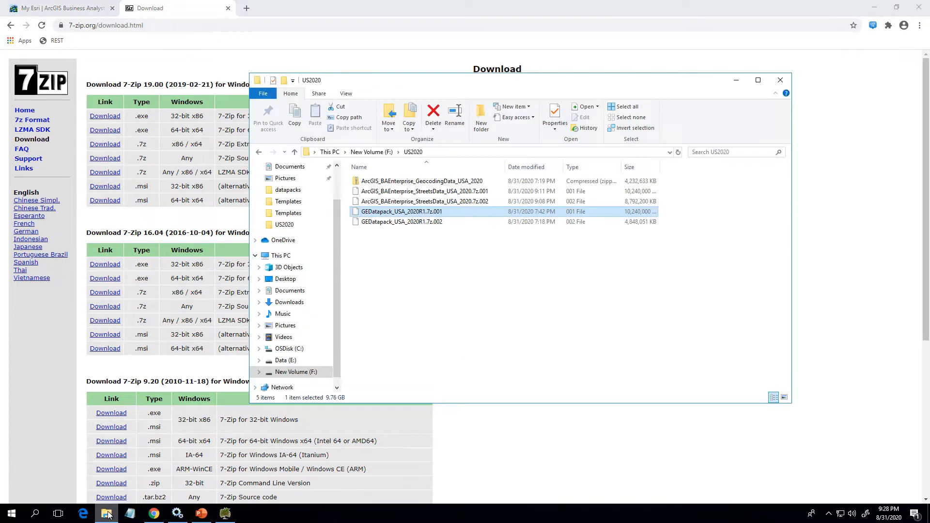
right_click(394, 213)
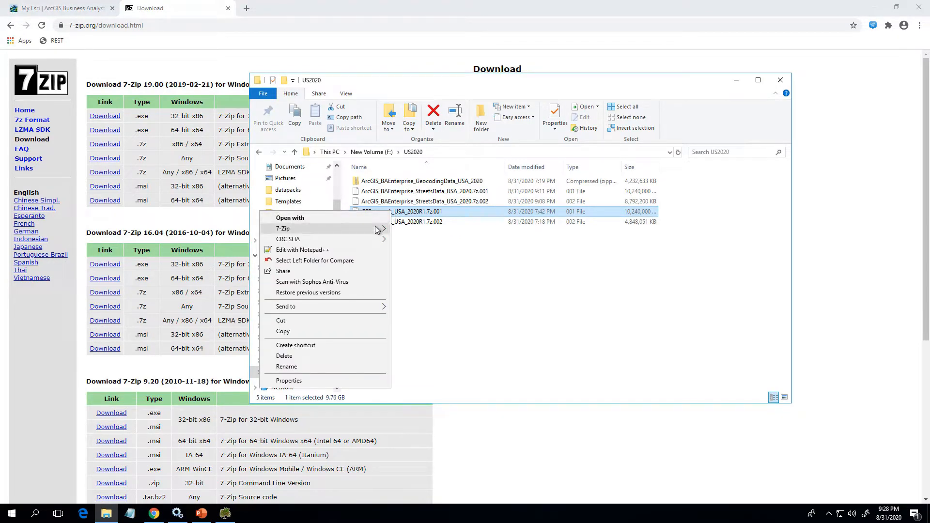
mouse_move(377, 230)
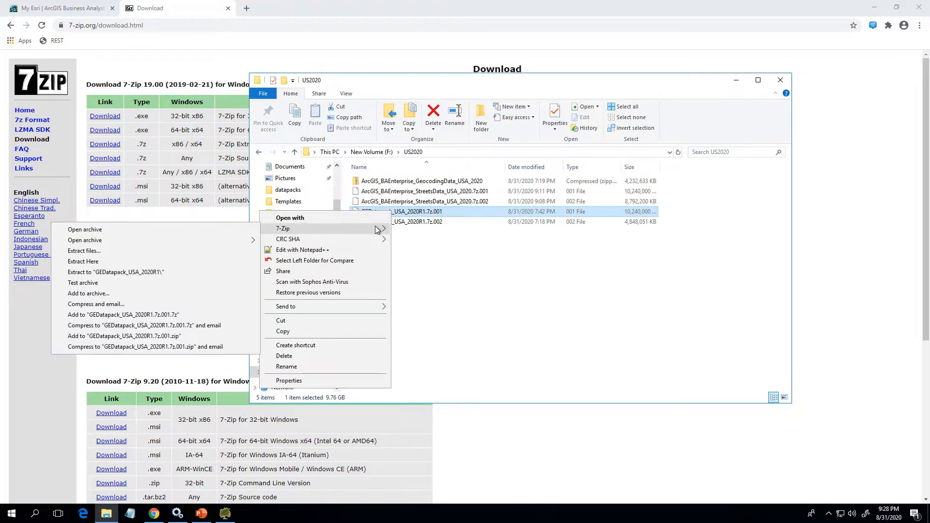
left_click(173, 262)
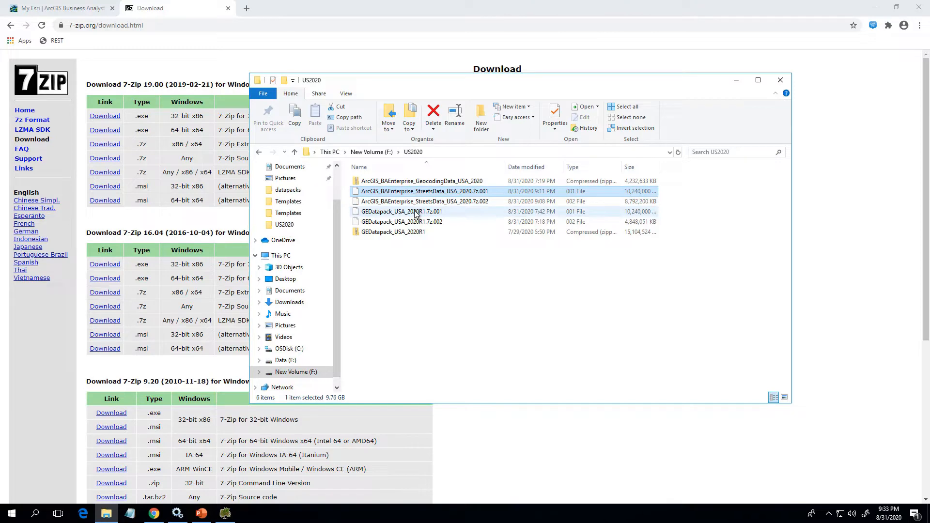
Extract ArcGIS_BAEnterprise_StreetsData_USA_2020.7z.001 with 7-Zip directly into the US2020 folder.
right_click(418, 195)
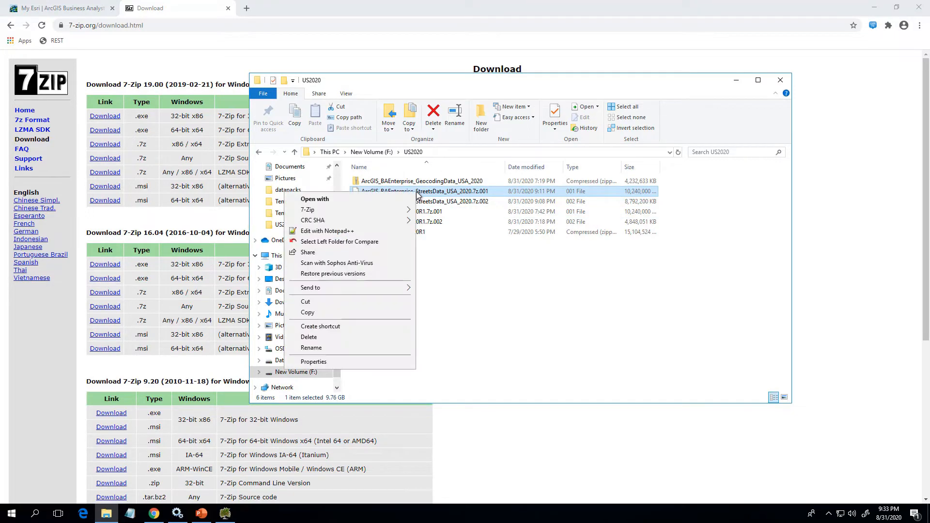
mouse_move(391, 211)
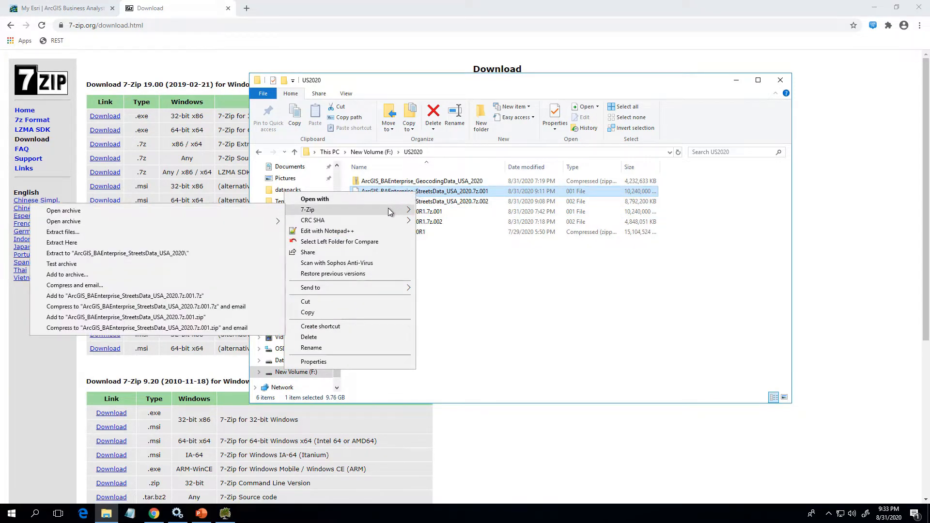
left_click(231, 240)
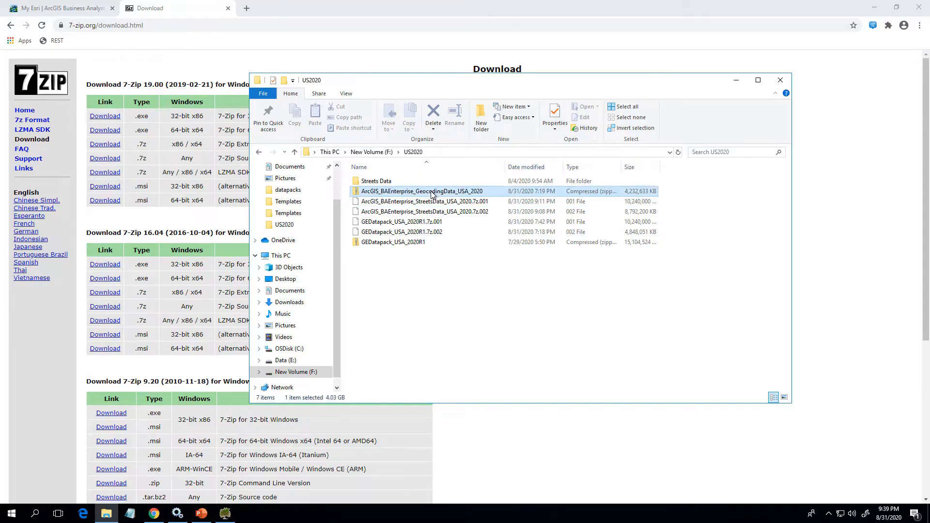
Extract ArcGIS_BAEnterprise_GeocodingData_USA_2020 with 7-Zip directly into the US2020 folder and check the extracted data pack, streets and geocoding items.
left_click(432, 192)
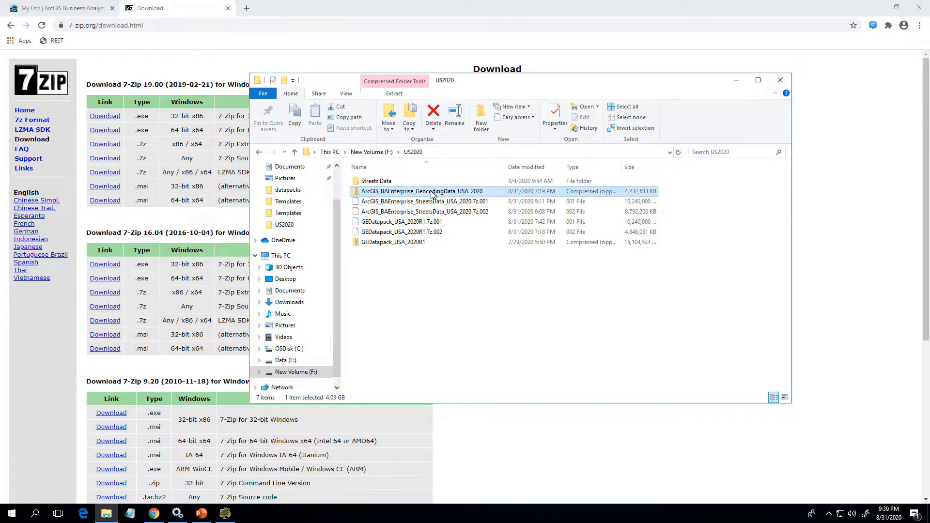
right_click(433, 193)
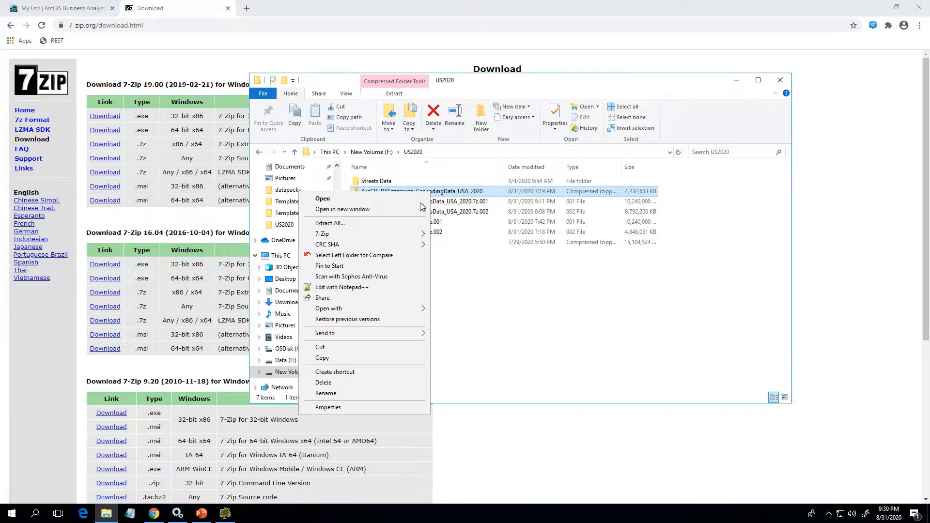
mouse_move(417, 235)
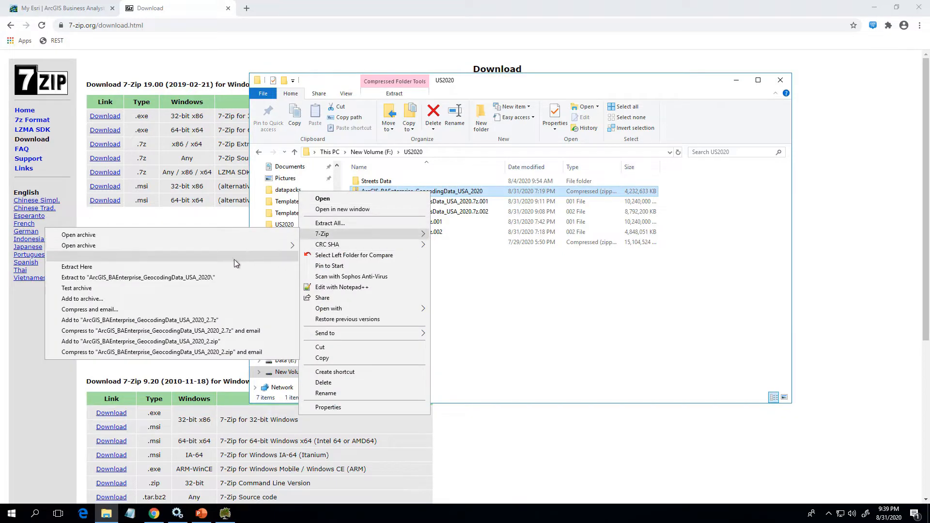
left_click(218, 267)
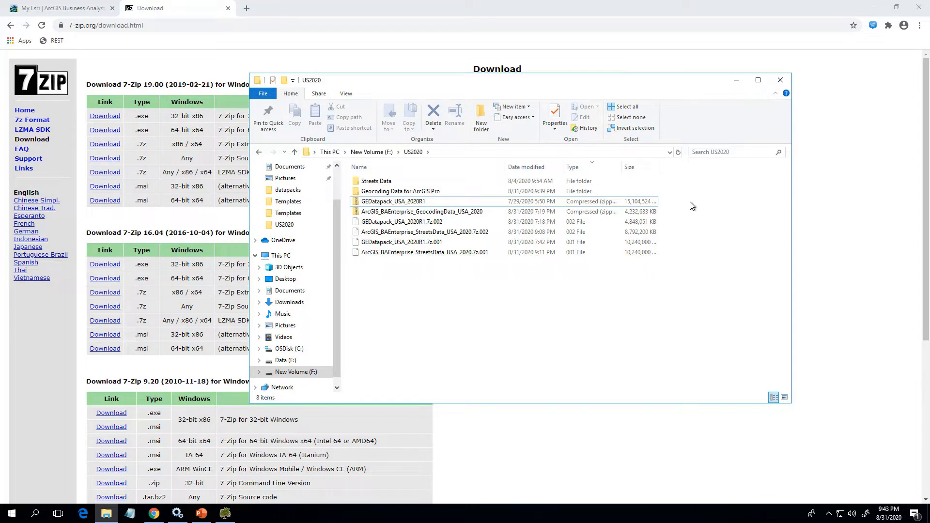
left_click(414, 183)
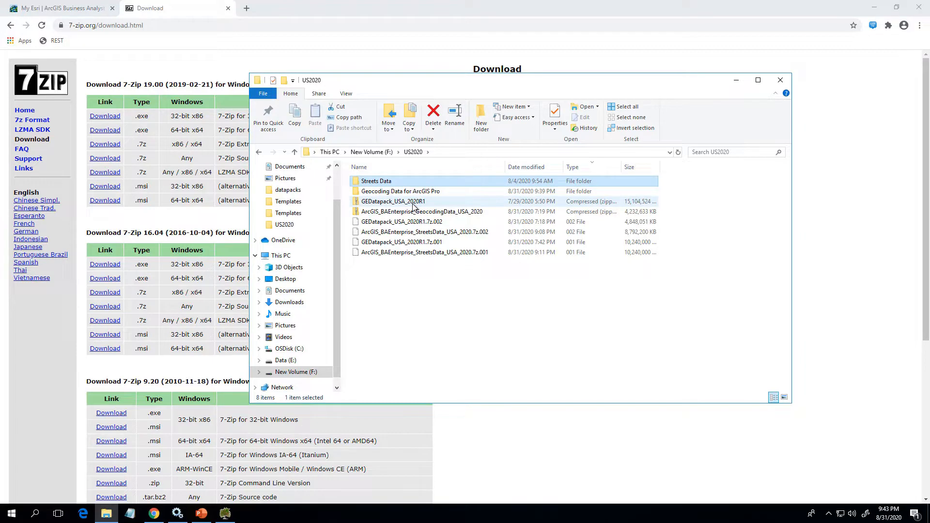
left_click(466, 201)
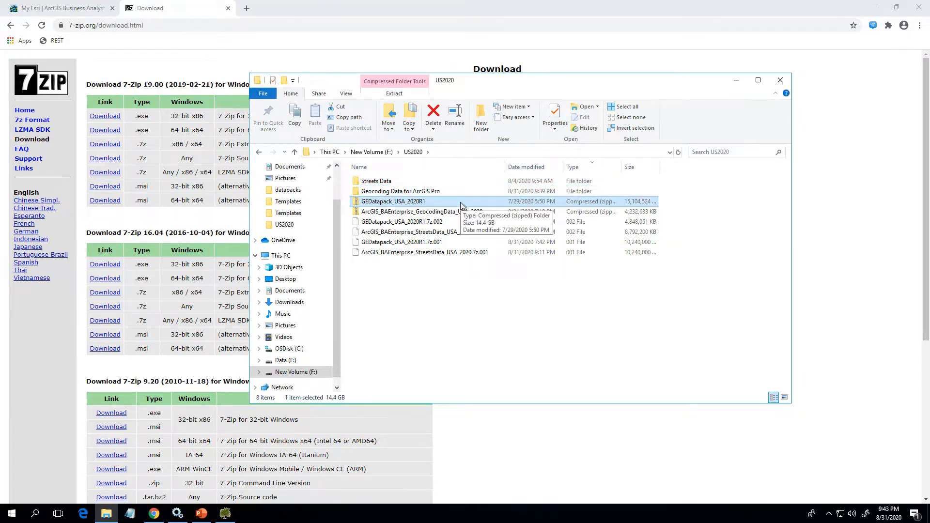
left_click(462, 180)
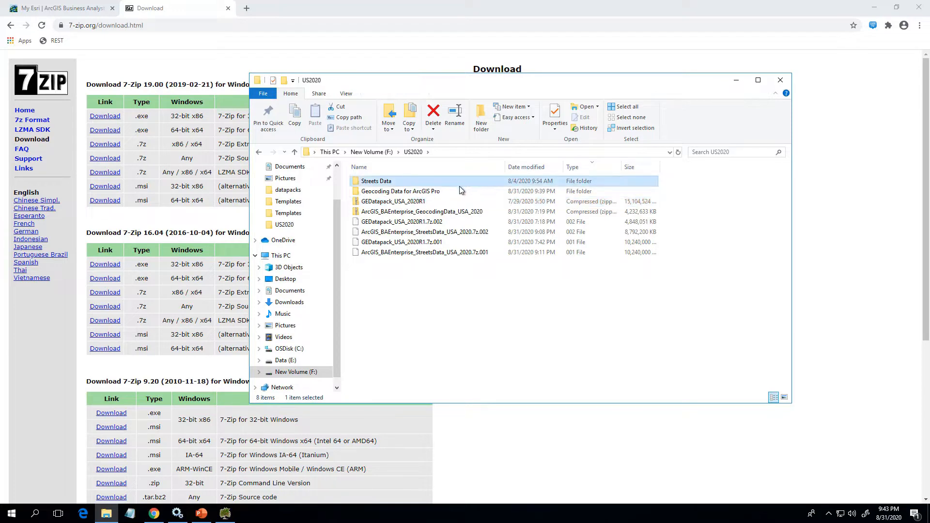
left_click(459, 191)
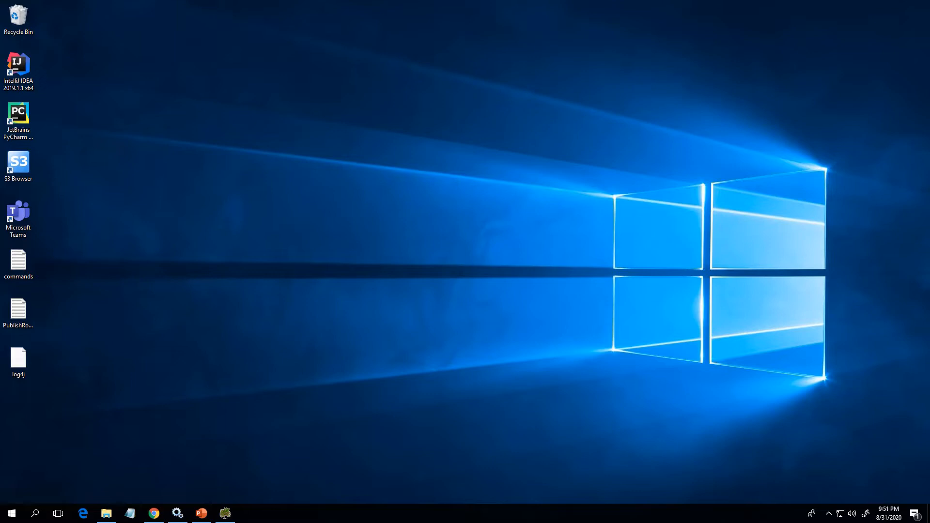
Launch the GeoEnrichment Data Management Utility and proceed past its welcome page.
left_click(11, 519)
type("geo")
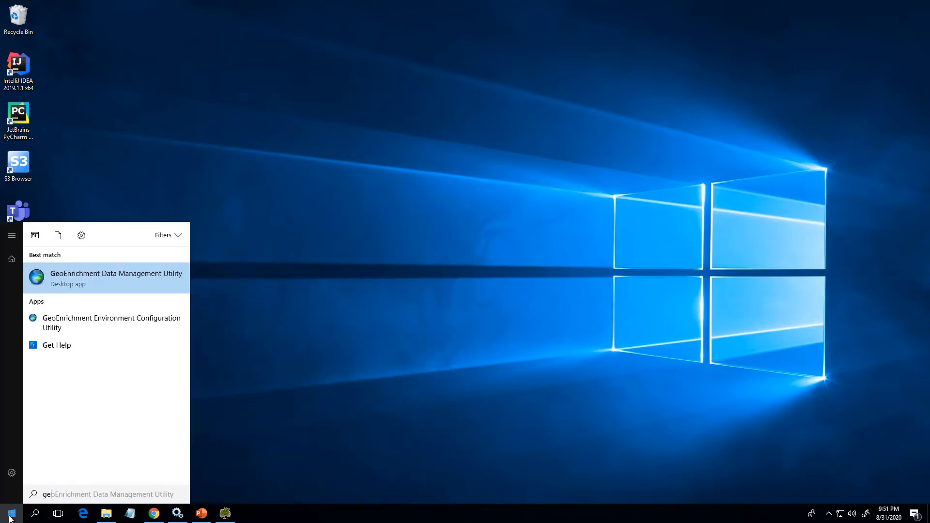
left_click(106, 274)
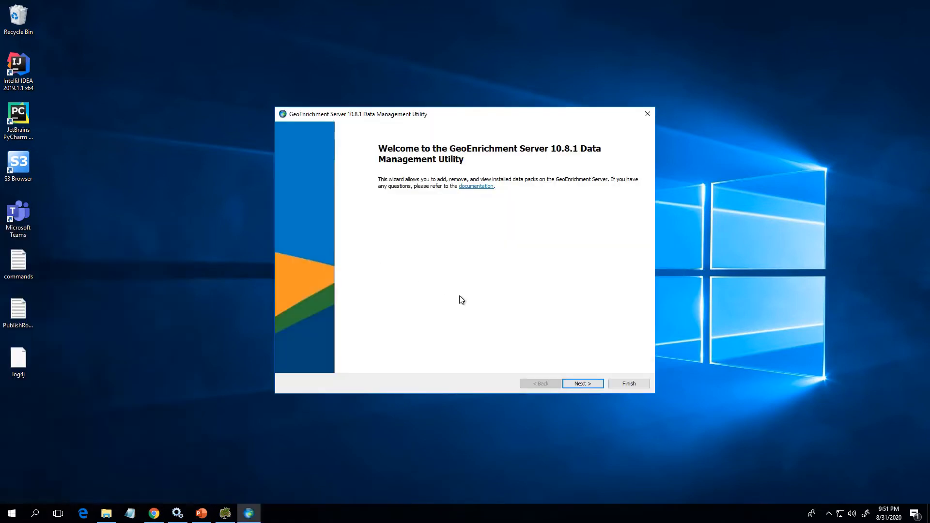
left_click(576, 384)
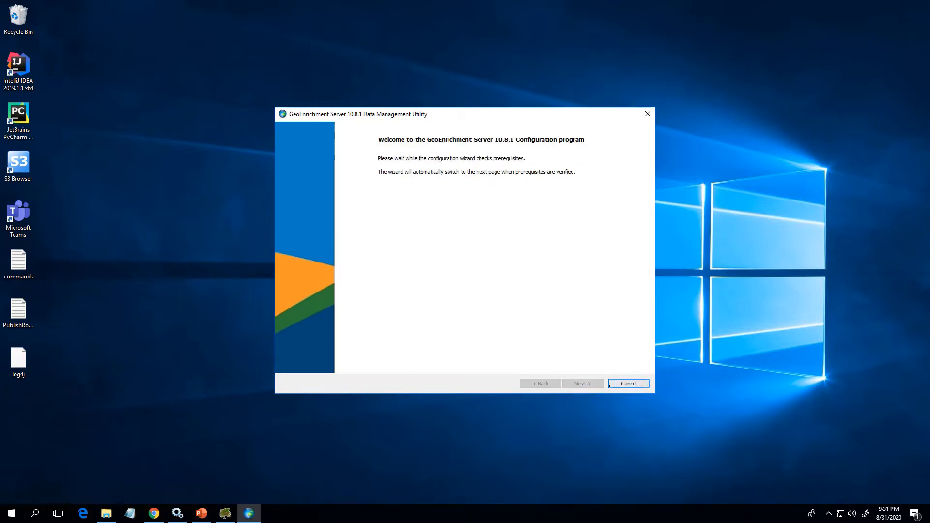
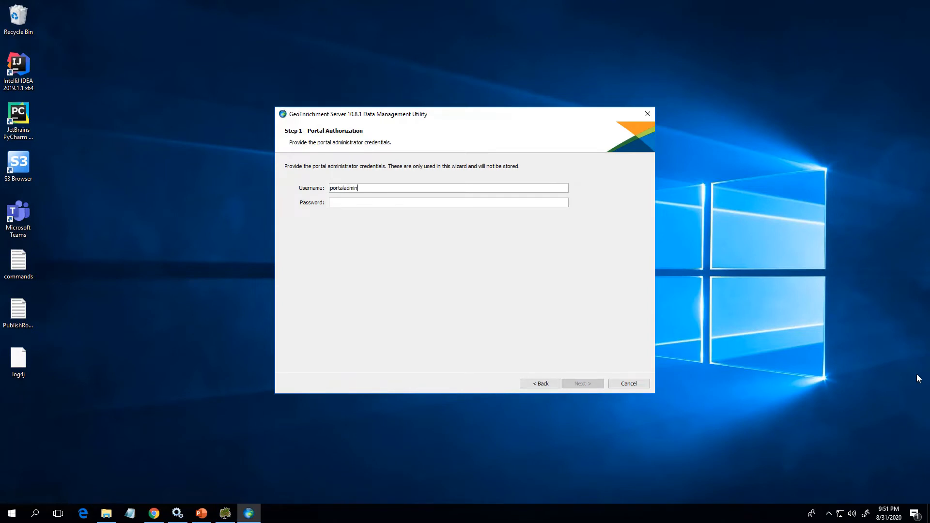
Authorize the wizard by entering the portal administrator's username and password.
key("Tab")
key("Return")
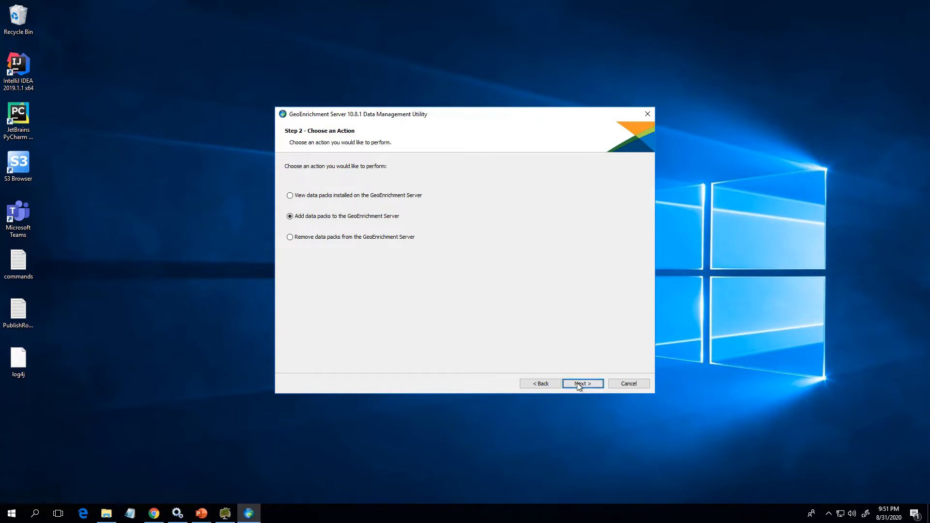
Proceed with adding data packs and add the archive GEDatapack_USA_2020R1 from the US2020 folder on drive F.
left_click(578, 384)
left_click(624, 169)
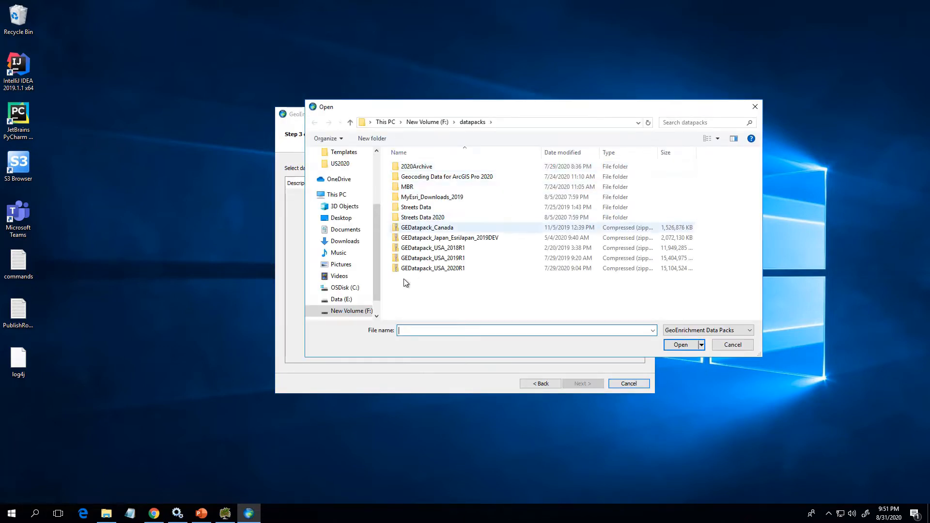
left_click(350, 311)
double_click(417, 207)
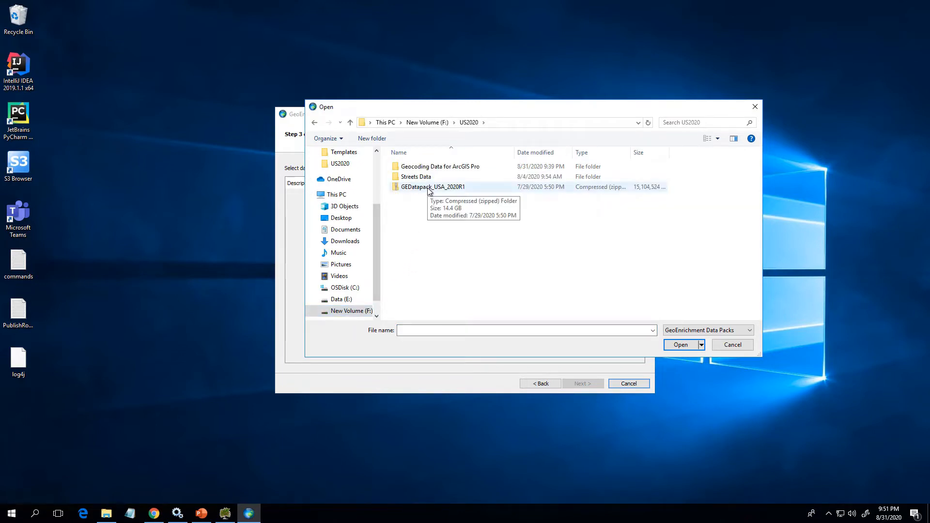
left_click(429, 188)
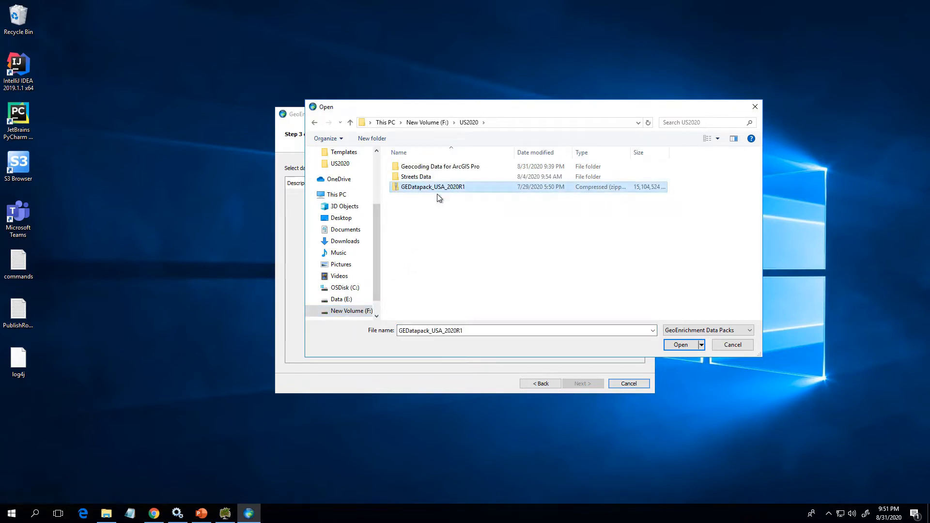
left_click(675, 345)
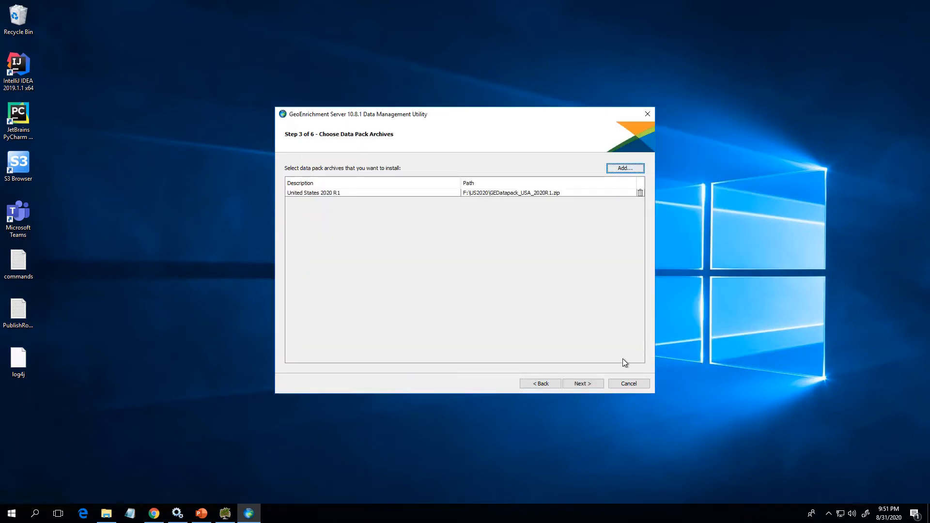
Install the World Global and United States Standard data packs as replacements, and finish the wizard once installation is complete.
left_click(588, 384)
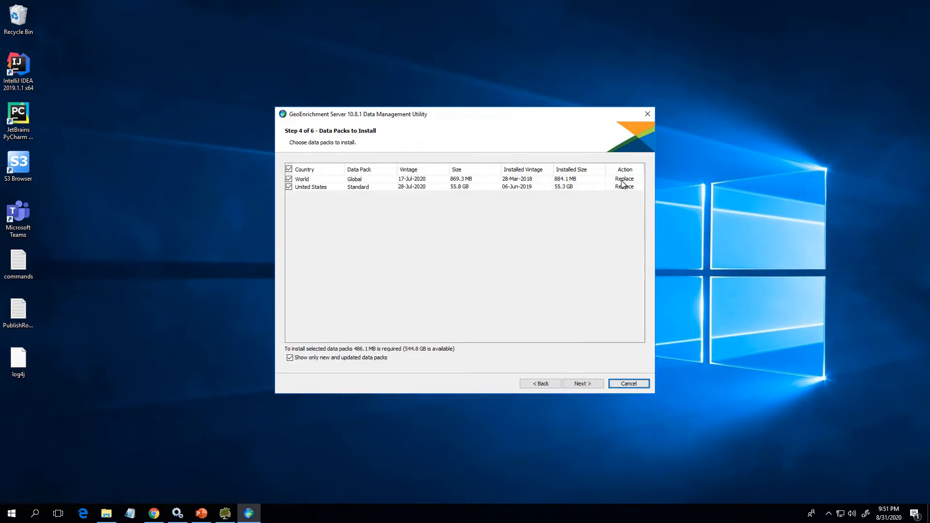
left_click(577, 384)
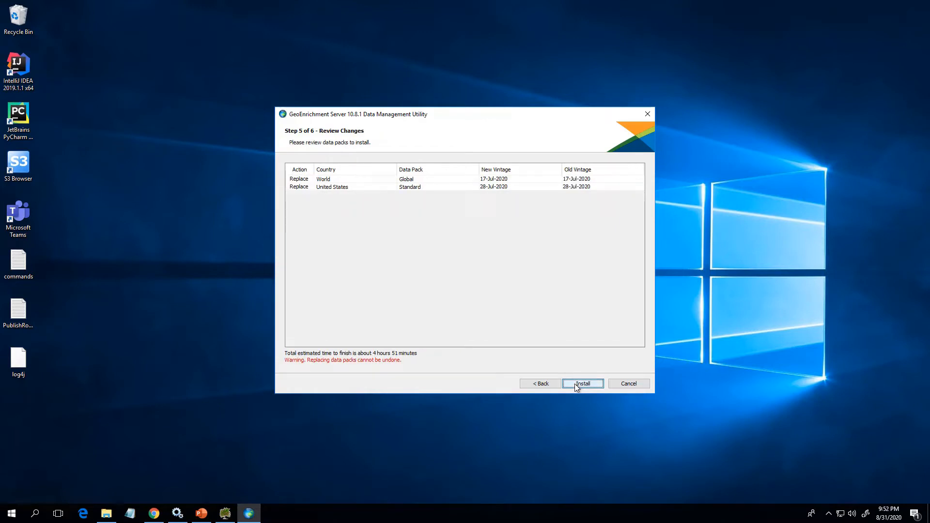
left_click(577, 385)
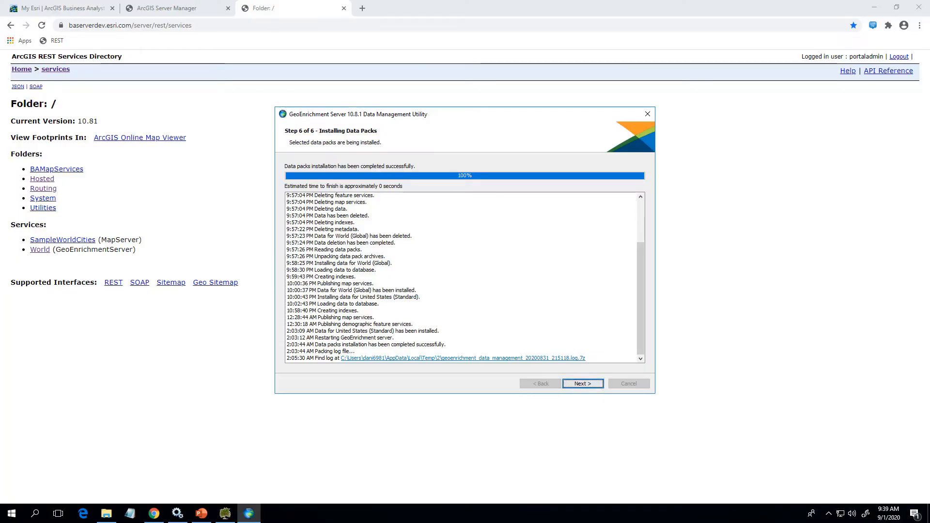
left_click(592, 386)
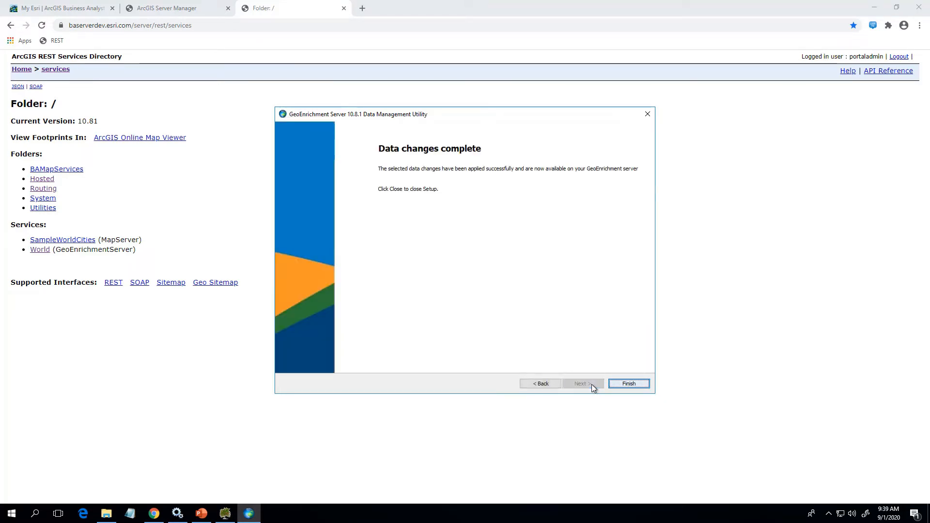
left_click(629, 384)
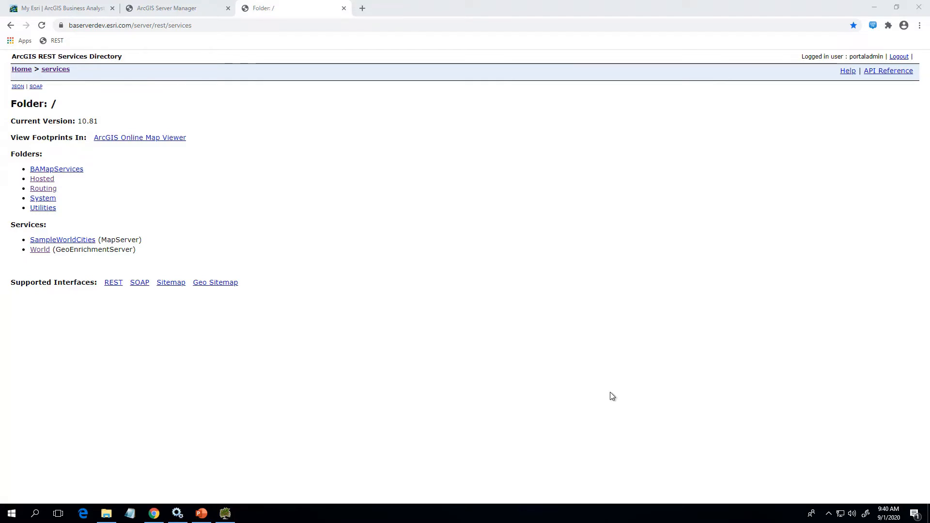
Open the World GeoEnrichment service's Countries resource in the REST Services Directory and check the default dataset ID for United States.
left_click(40, 250)
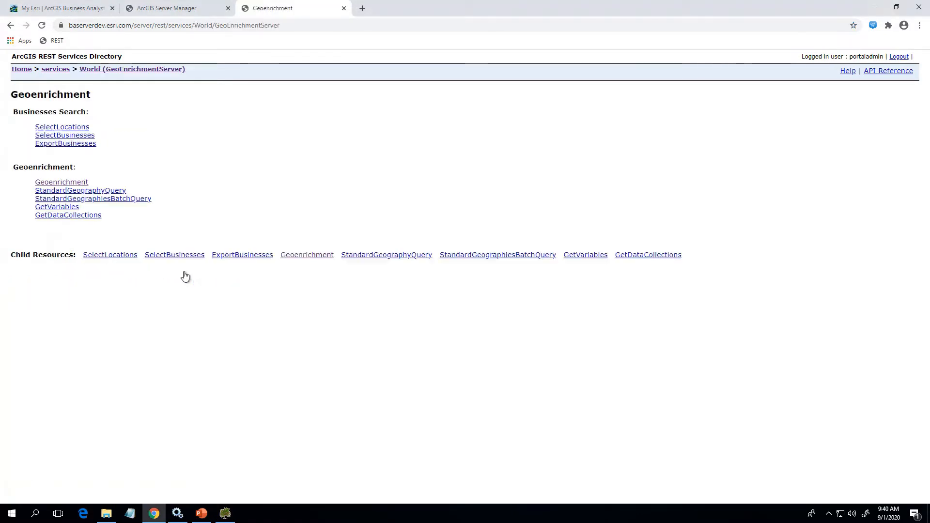
left_click(287, 256)
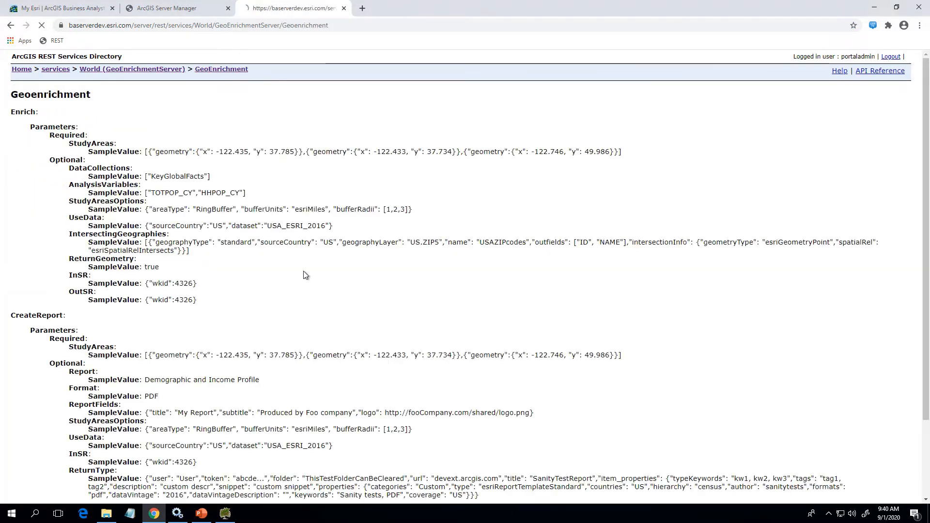
scroll(305, 276, "down", 3)
left_click(314, 443)
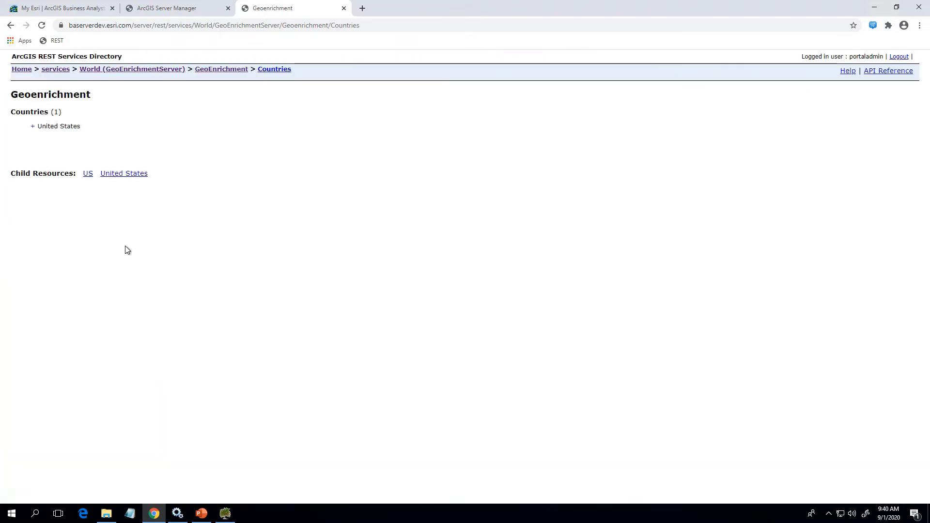
left_click(32, 127)
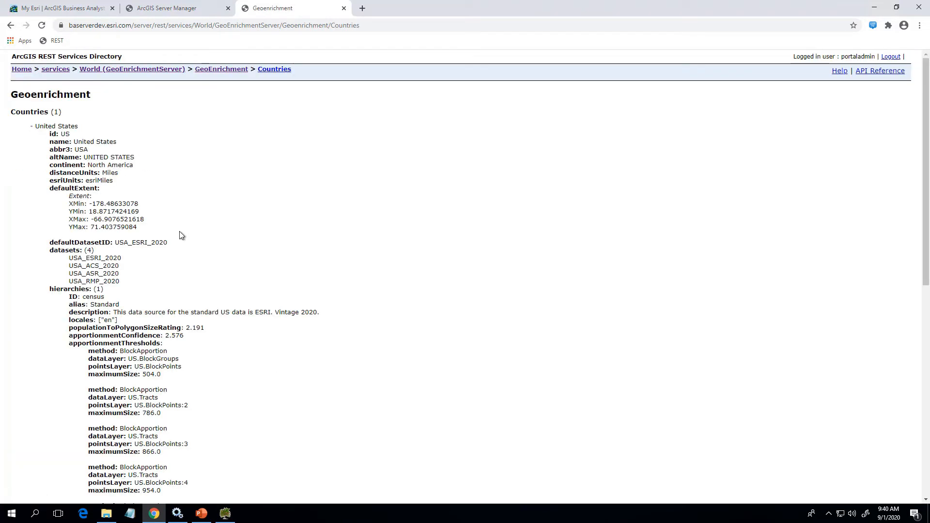
left_click_drag(168, 242, 111, 242)
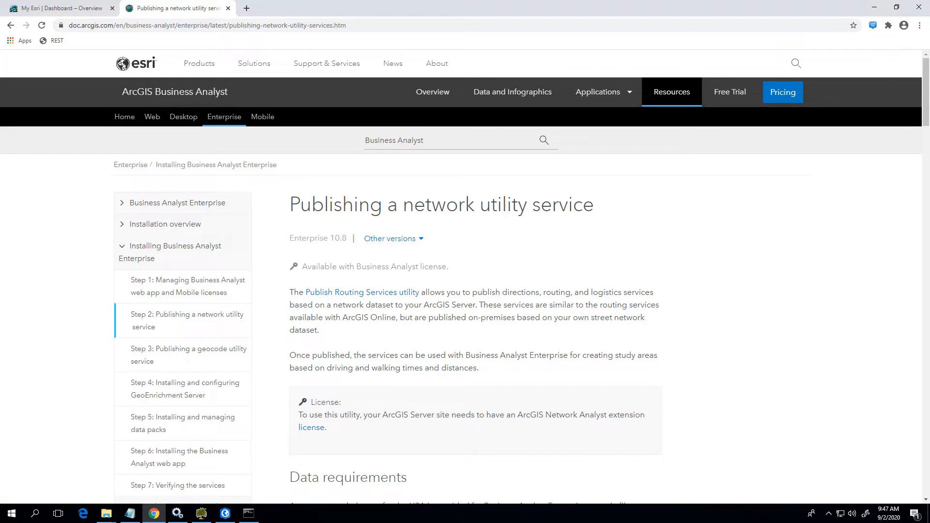
View the organization's license files in My Esri, and open the data licensing management in ArcGIS Pro's licensing settings.
left_click(53, 13)
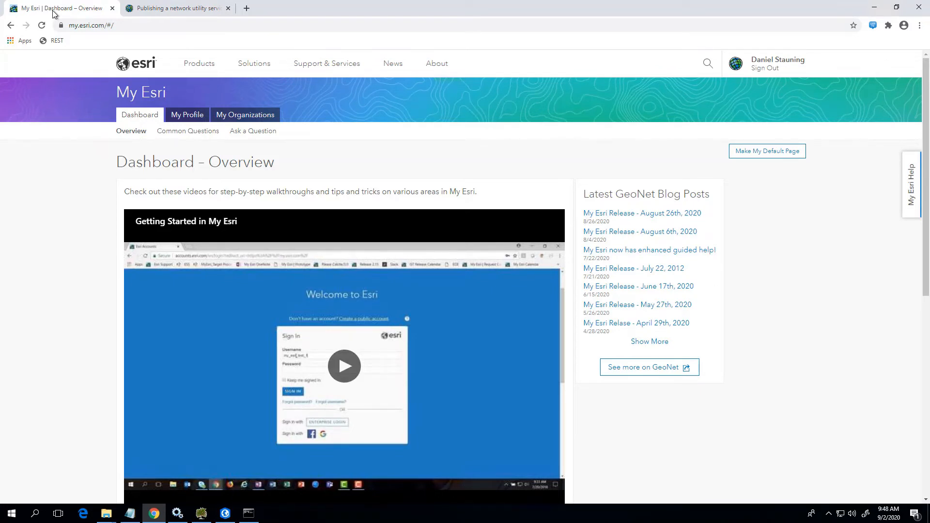
left_click(236, 117)
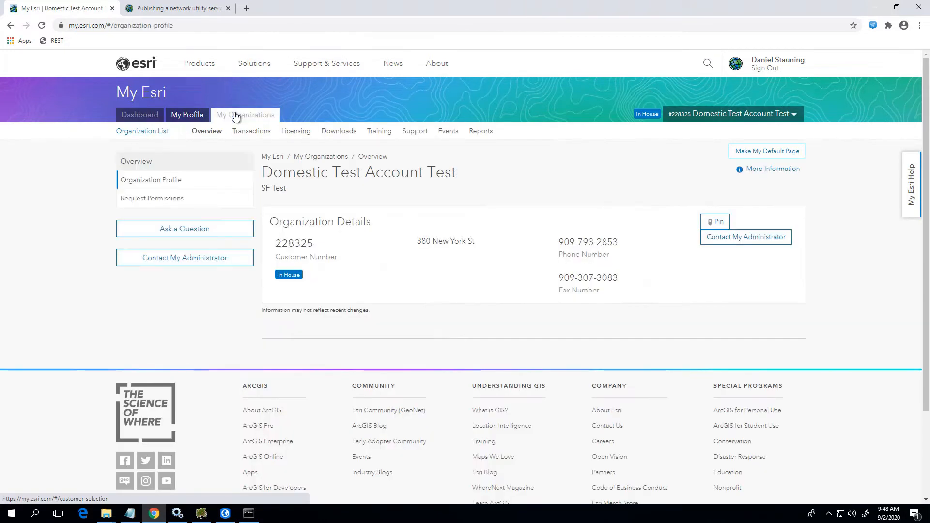
left_click(292, 132)
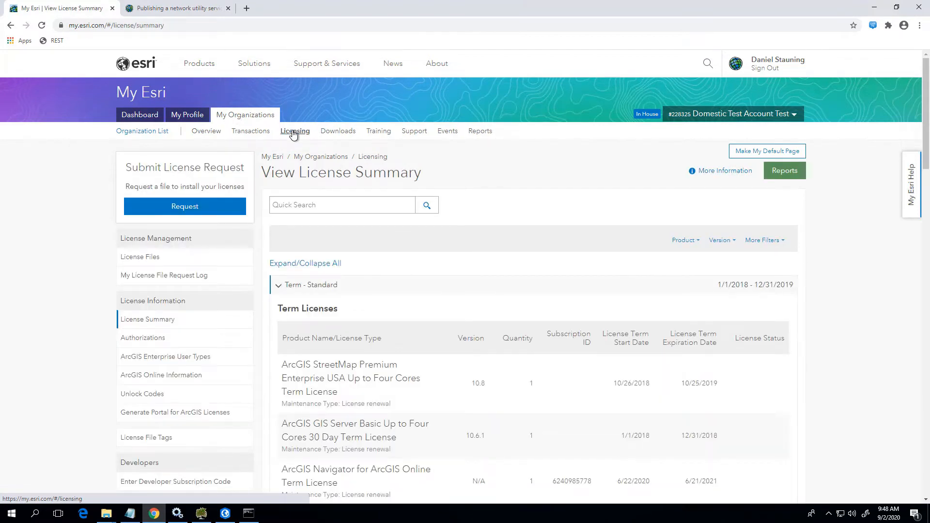
left_click(160, 262)
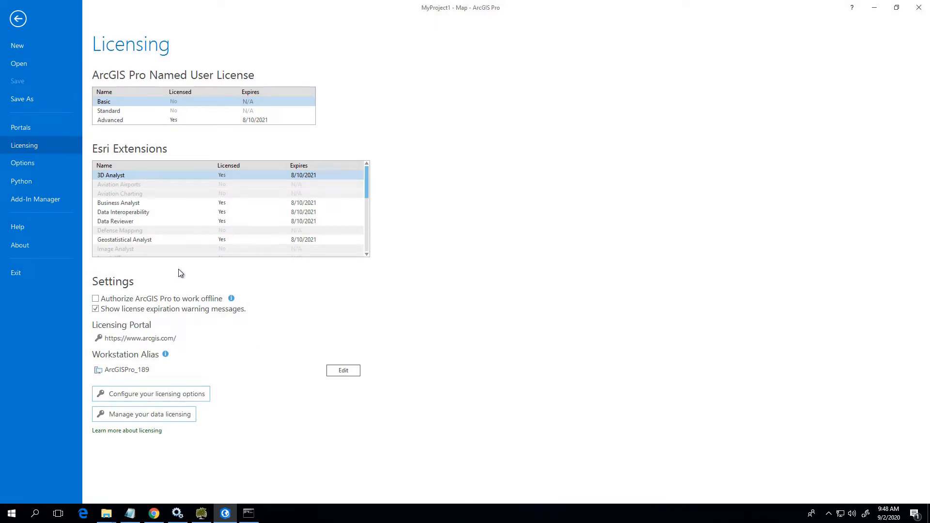
left_click(176, 416)
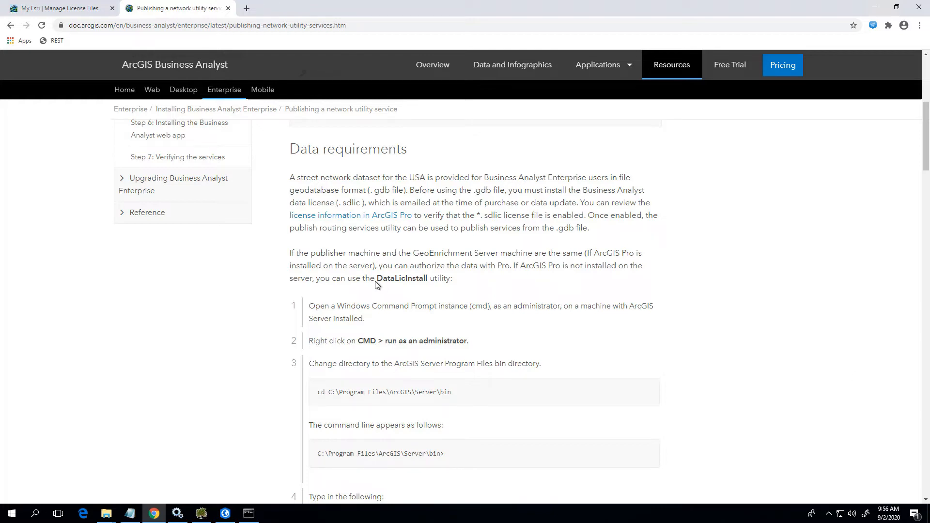
Review the DataLicInstall utility in the Business Analyst documentation's data requirements, and open Command Prompt as administrator.
left_click_drag(376, 279, 430, 278)
left_click(485, 285)
left_click(13, 514)
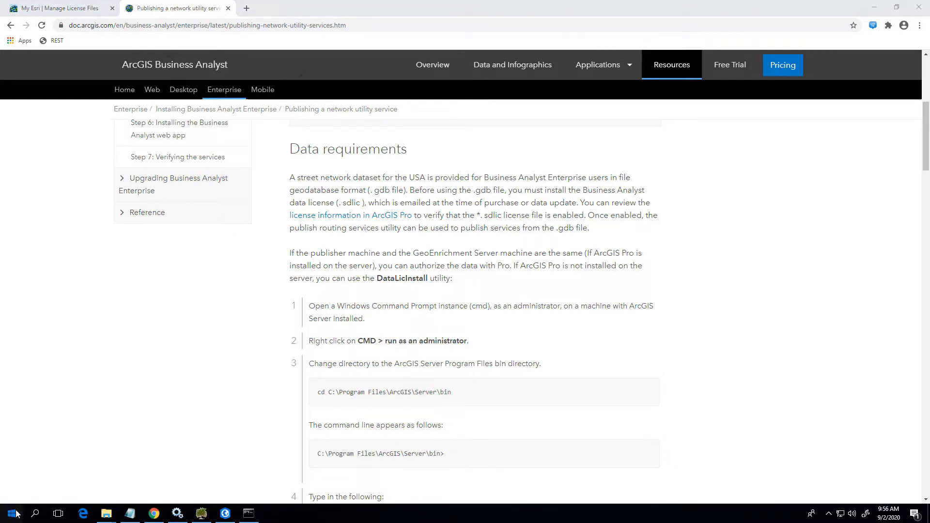
type("cmd")
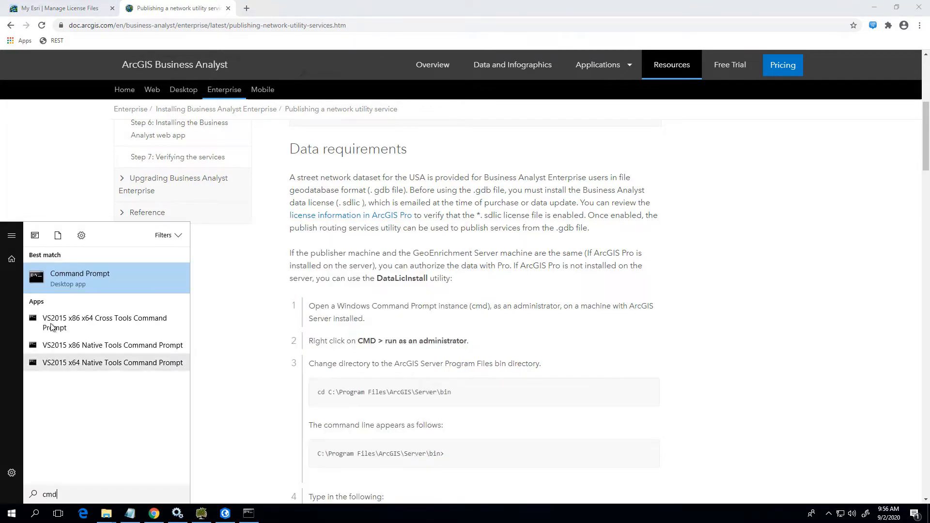
right_click(92, 272)
left_click(106, 281)
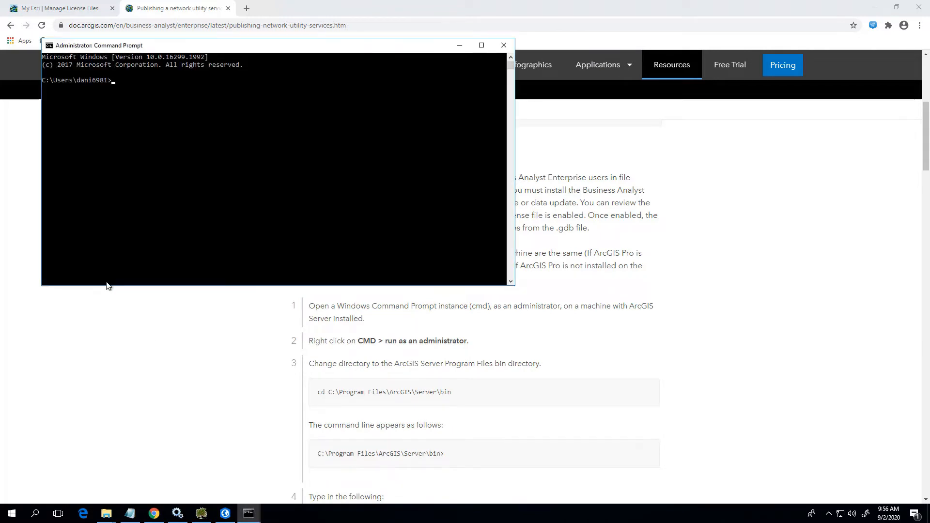
Change the Command Prompt directory up to the root of drive C and into Program Files.
type("cd ..")
key("Return")
type("cd ..")
key("Return")
type("cd pro")
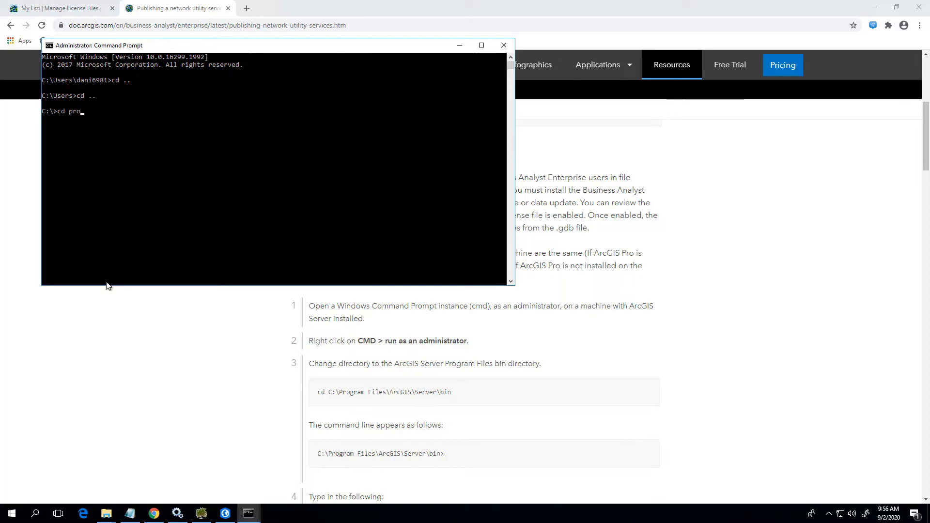
key("Tab")
key("Return")
Change the directory through ArcGIS and Server into the bin folder.
type("cd ArcGIS")
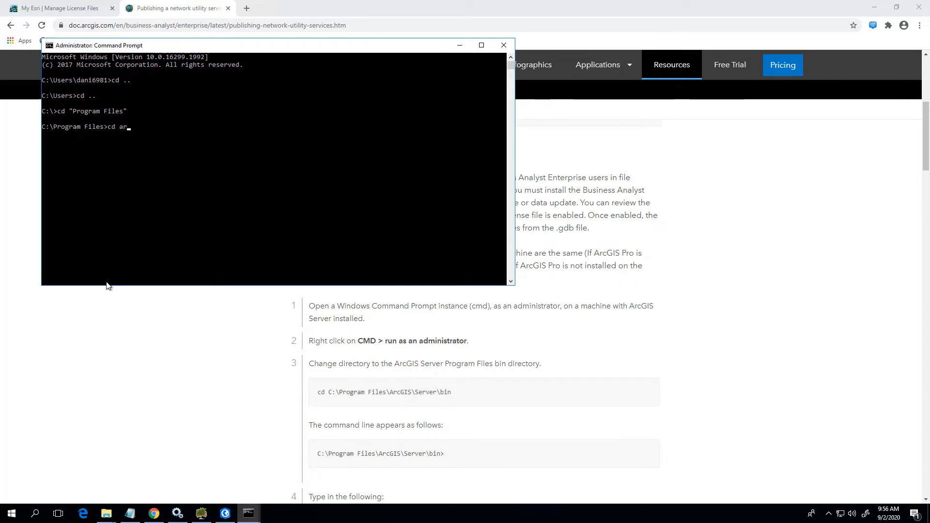
key("Return")
type("cd Server")
key("Return")
type("cd ")
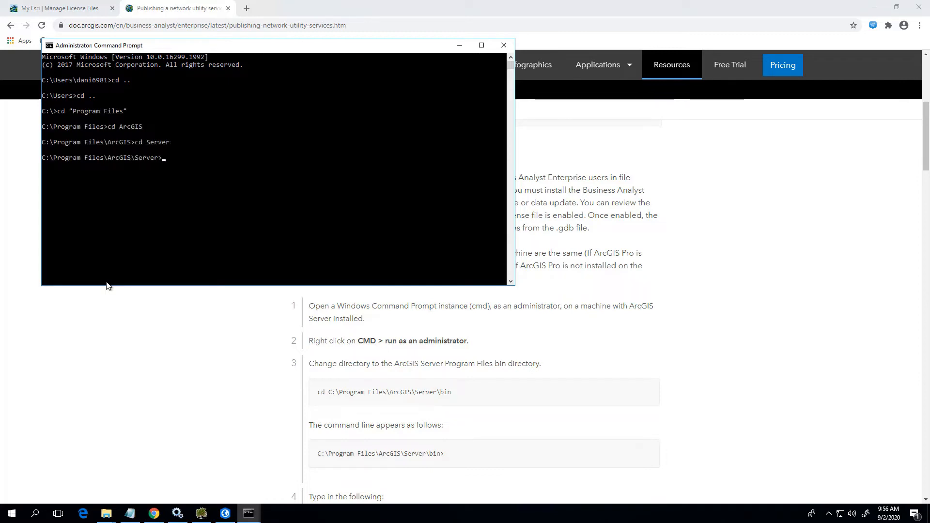
type("bin")
key("Return")
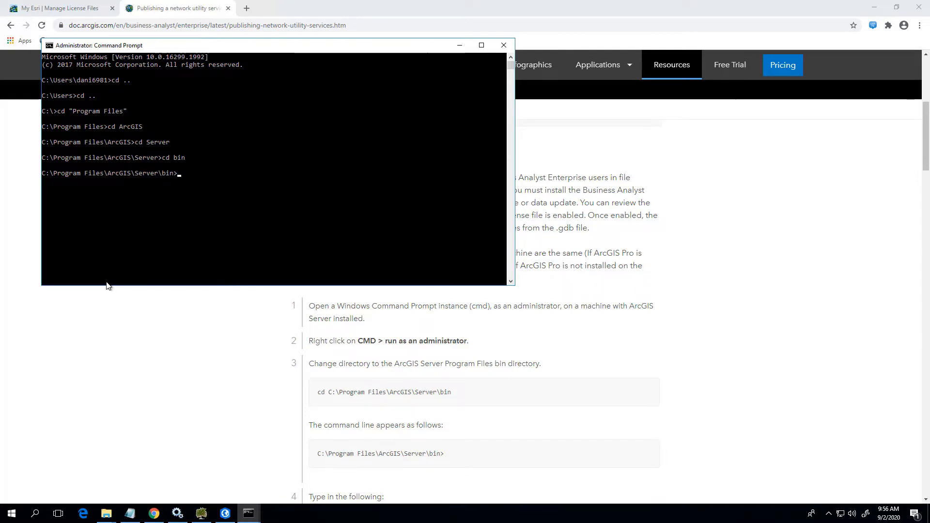
Run DataLicInstall.exe with the copied path "F:\US2020\BA_2020_US_NAT_Data_Bundle_w_MPI.sdlic" to install the data license.
type("DataInterop.dll")
key("Tab")
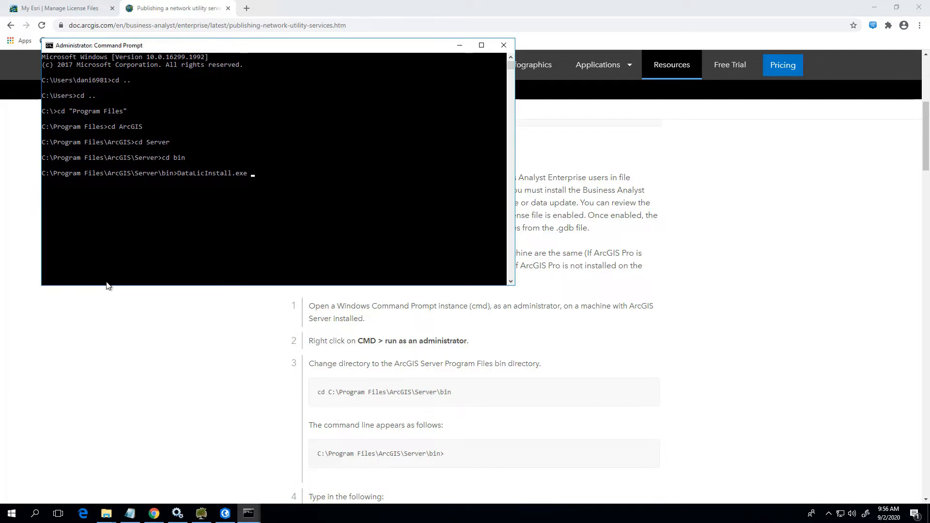
left_click(114, 514)
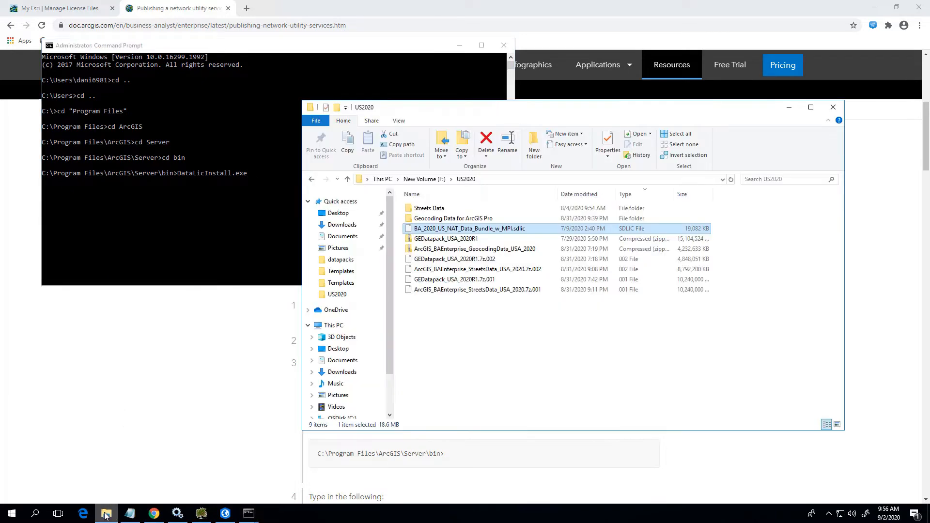
right_click(443, 232)
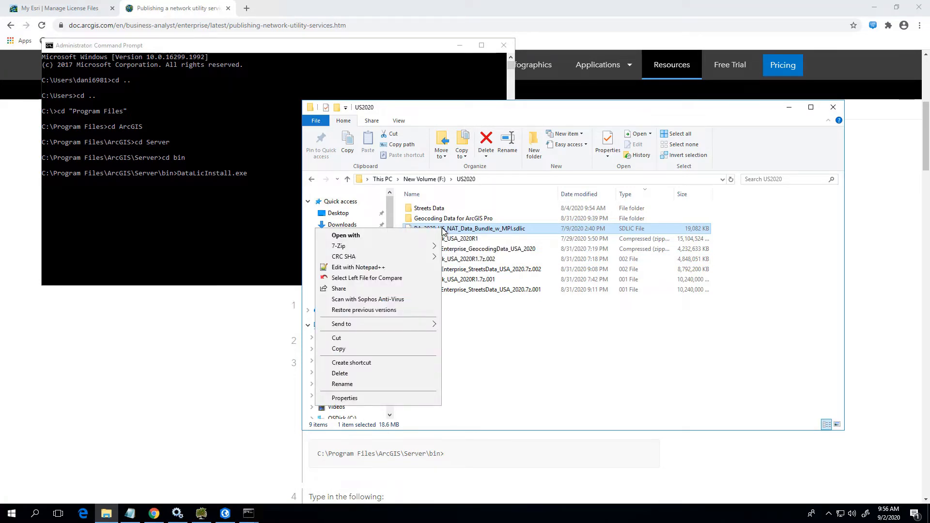
left_click(395, 308)
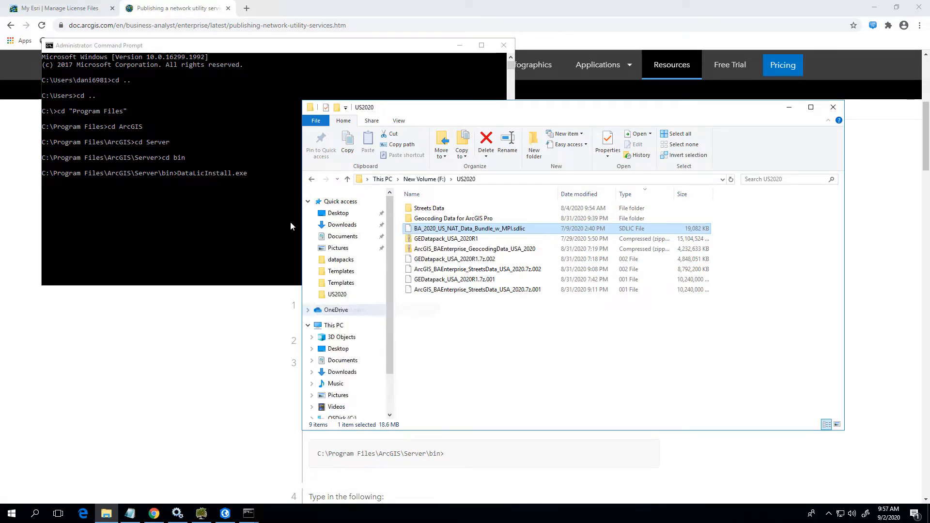
left_click(254, 176)
type("\"F:\\US2020\\BA_2020_US_NAT_Data_Bundle_w_MPI.sdlic\"")
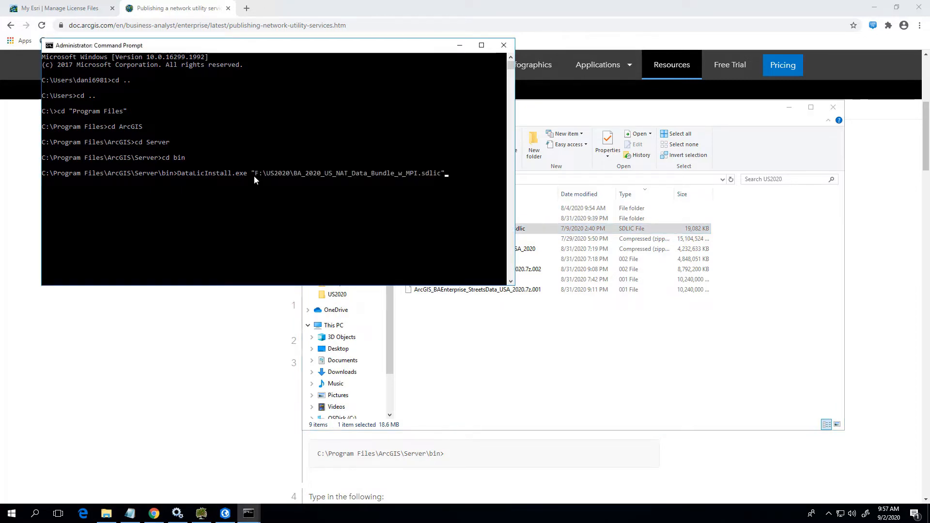
key("Return")
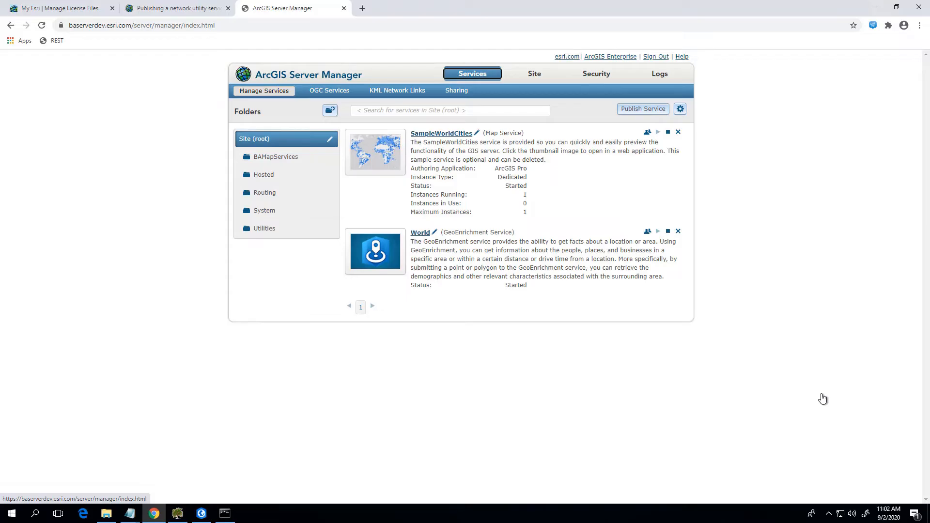
Examine the services in the Routing folder and the site's software authorization in ArcGIS Server Manager.
left_click(275, 194)
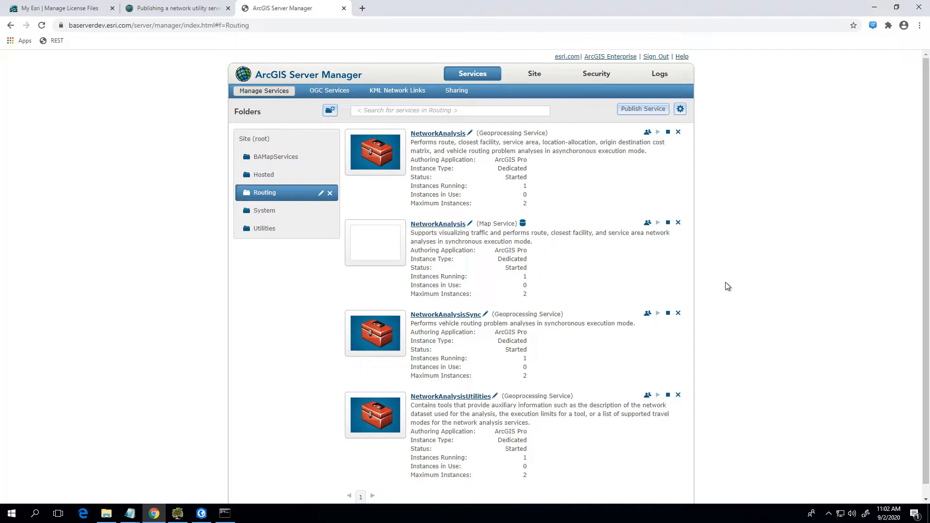
left_click(532, 75)
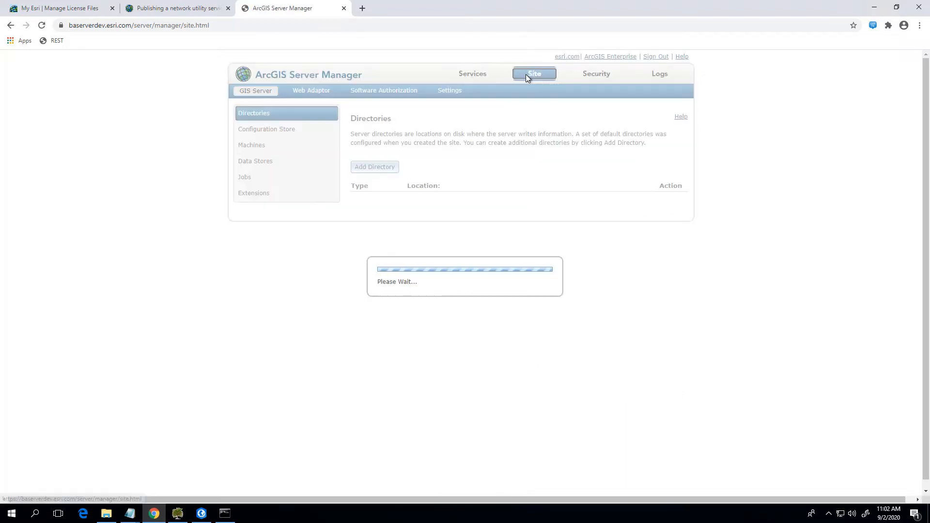
left_click(408, 93)
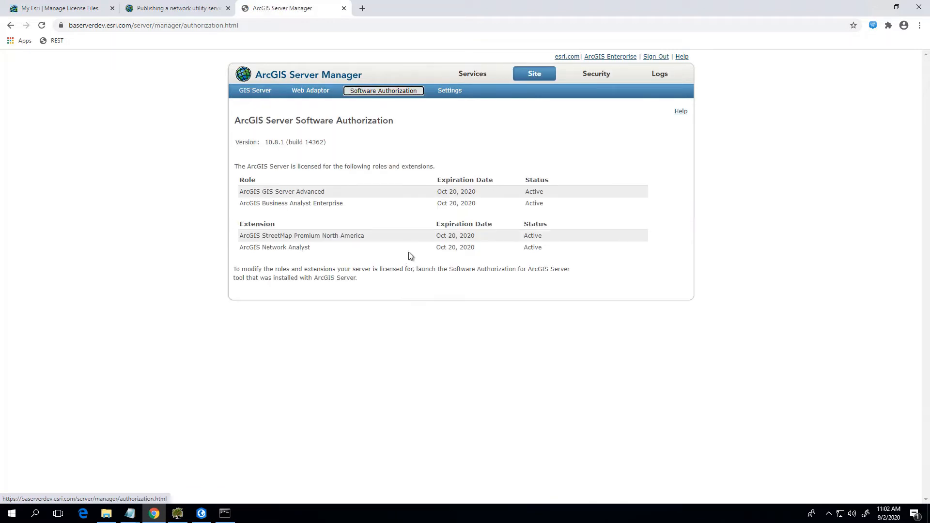
Delete the Routing folder and all of the services it contains from the ArcGIS Server site.
left_click_drag(311, 248, 260, 251)
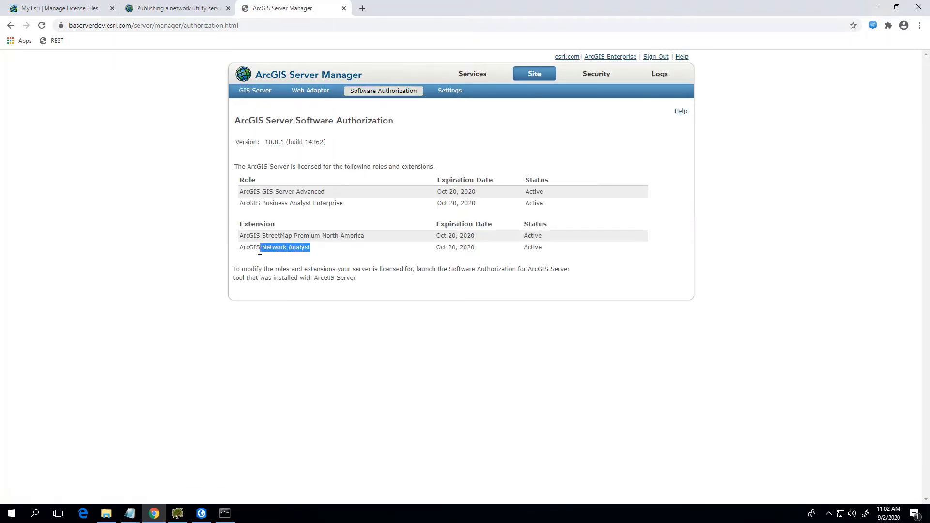
left_click(260, 251)
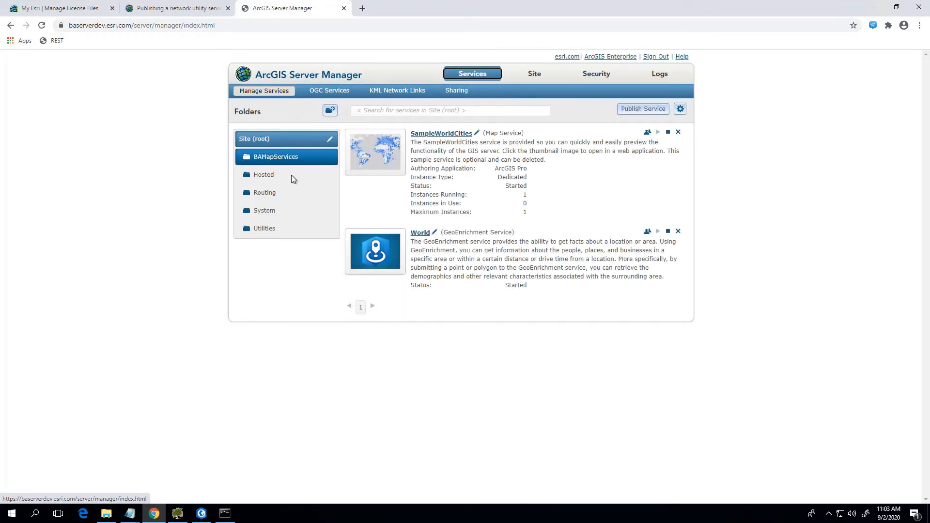
left_click(279, 196)
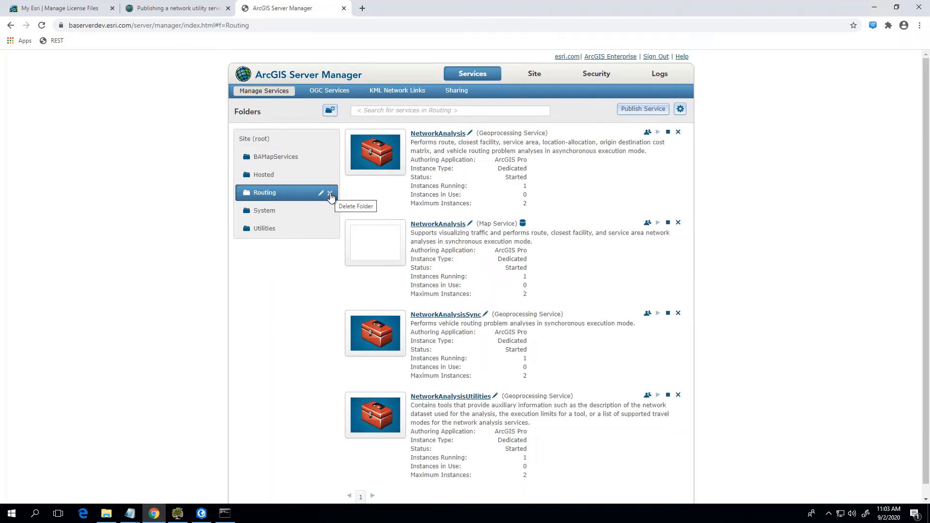
left_click(330, 194)
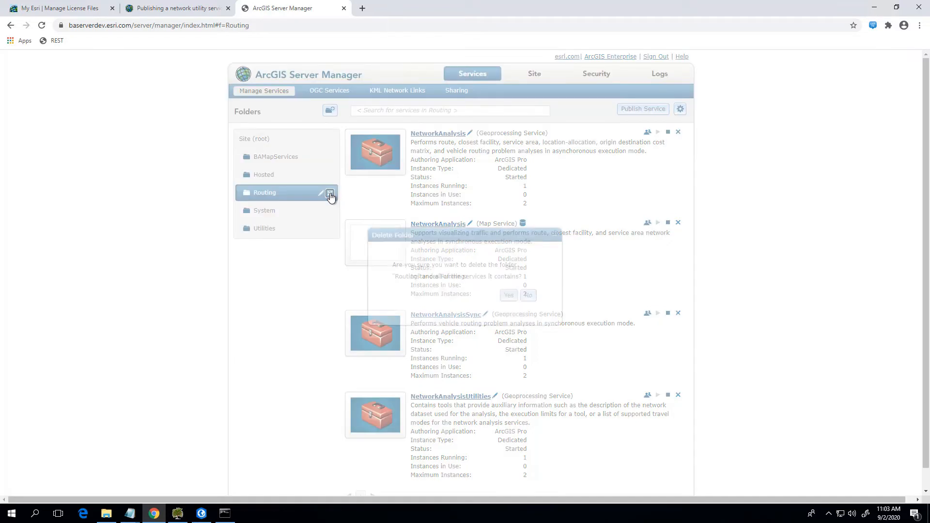
left_click(509, 296)
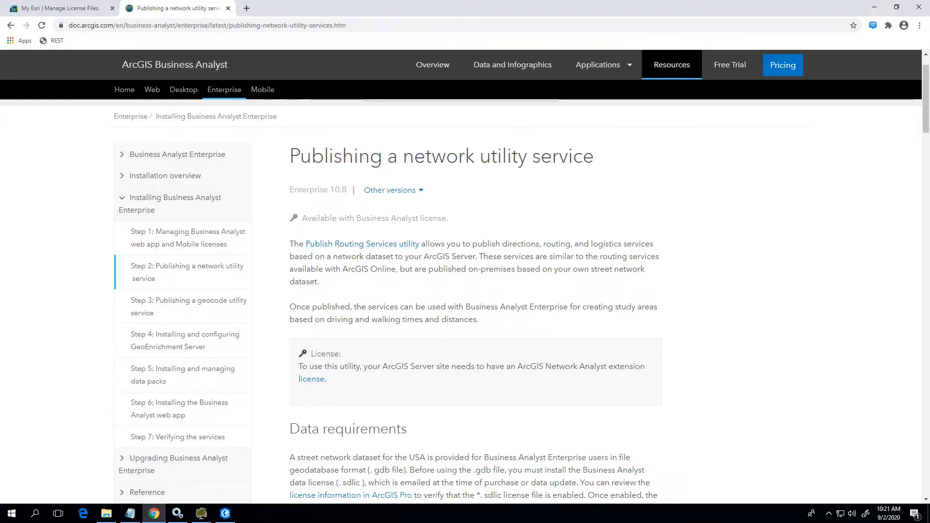
Find Command Prompt by searching for "cmd" and run it as administrator.
left_click(11, 513)
type("cmd")
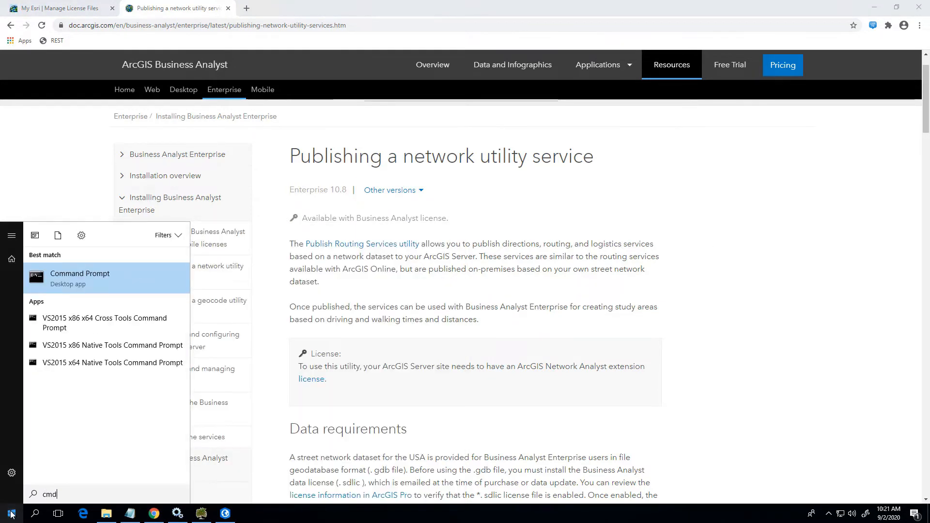
right_click(74, 280)
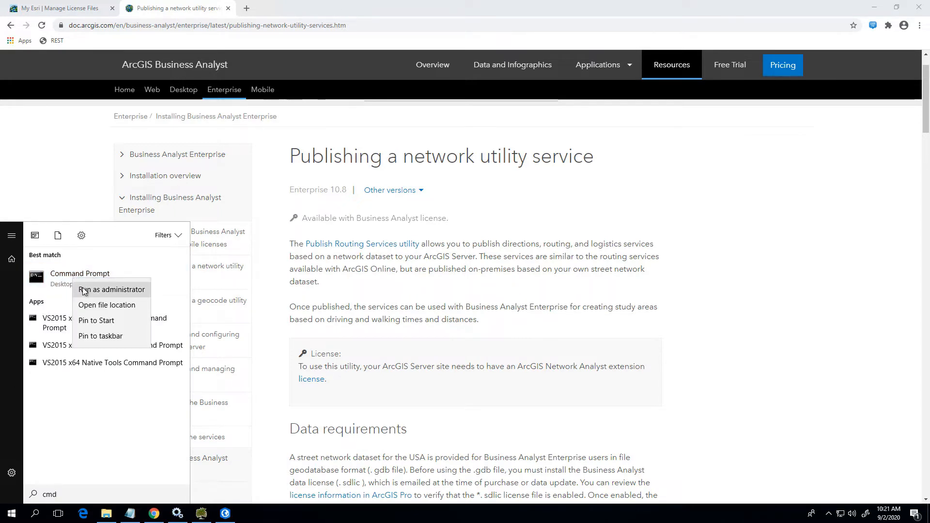
left_click(84, 289)
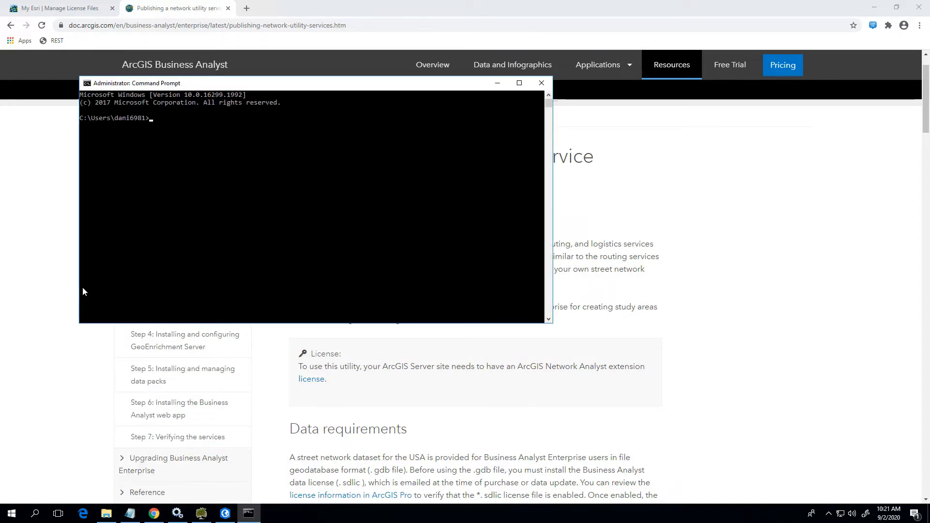
Change the directory up two levels to the root of drive C and into Program Files.
type("cd ..")
key("Return")
type("cd ..")
key("Return")
type("cd \"Pro")
key("Tab")
key("Return")
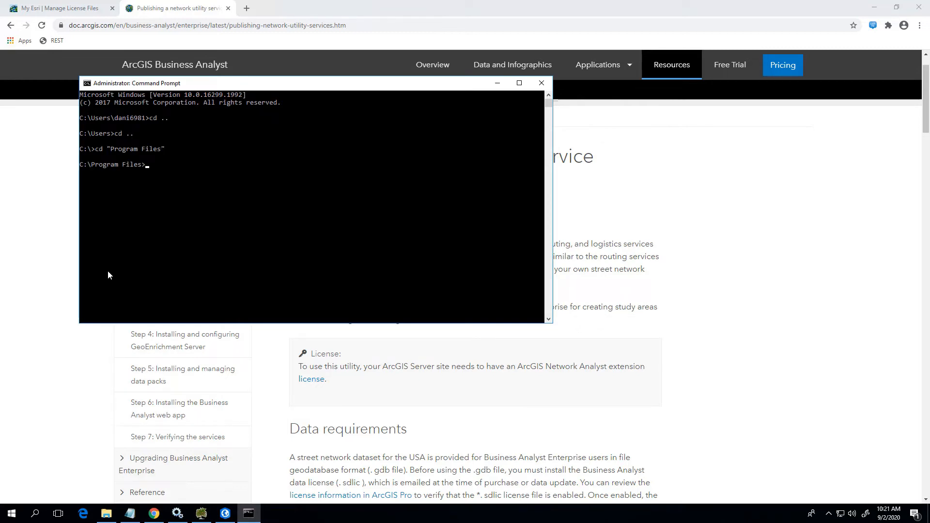
Change the directory through ArcGIS and Server into the tools folder.
type("cd Ar")
key("Tab")
key("Return")
type("cd ")
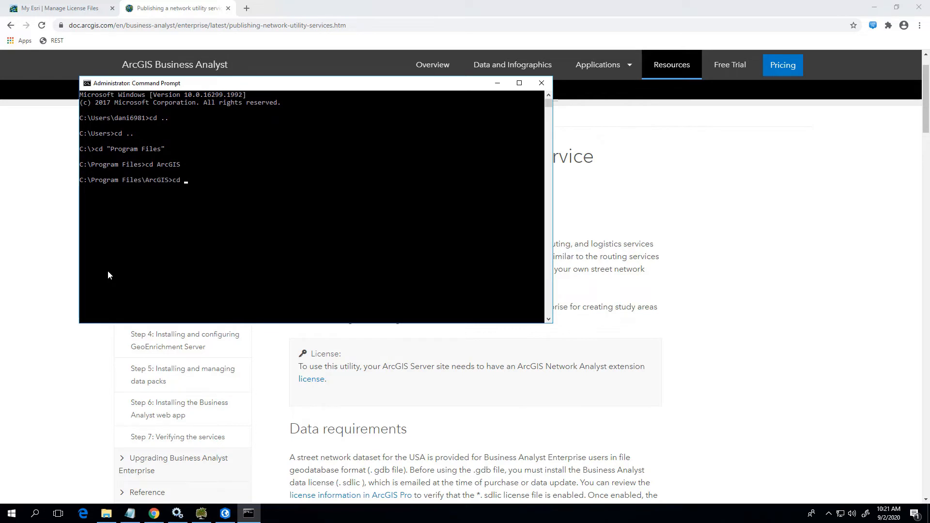
type("t")
key("BackSpace")
type("Server")
key("Return")
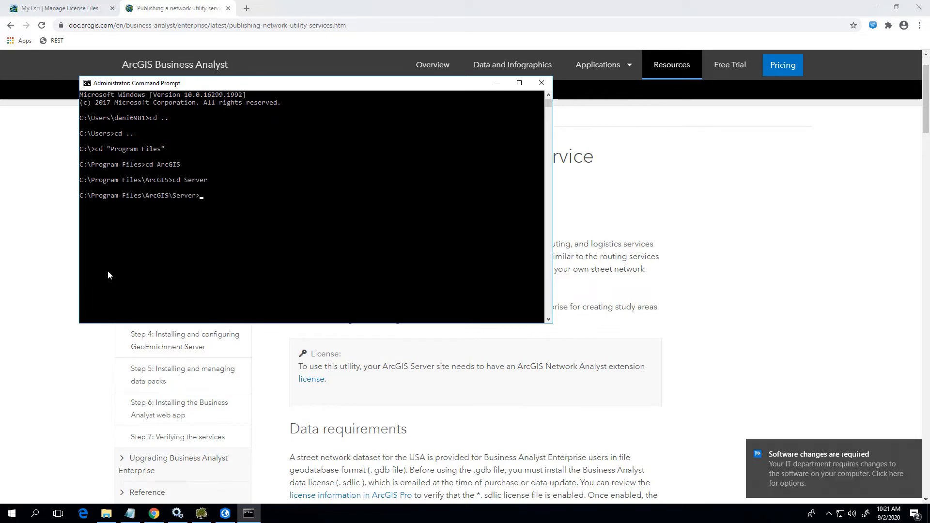
type("cd tools")
key("Return")
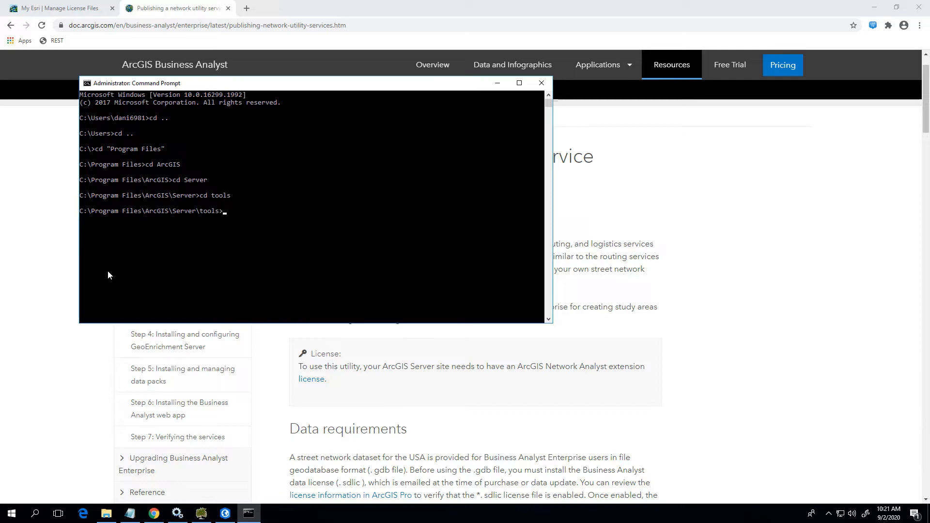
Change into the publishroutingservices folder and enter publishroutingservices.bat at the prompt without running it.
type("cd publ")
key("Tab")
key("Return")
type("pu")
key("Tab")
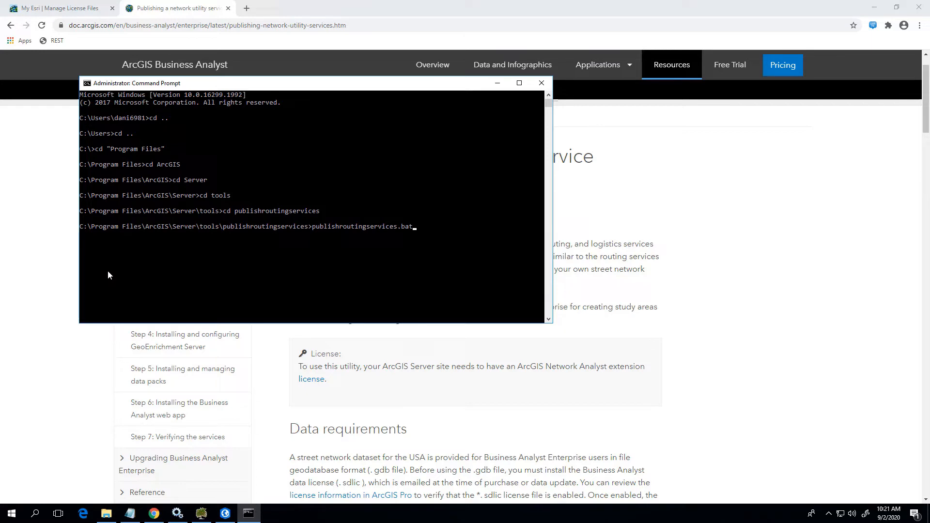
Copy the example publishroutingservices.bat command from the "Publishing a network utility service" help page into a new Notepad document.
left_click(901, 196)
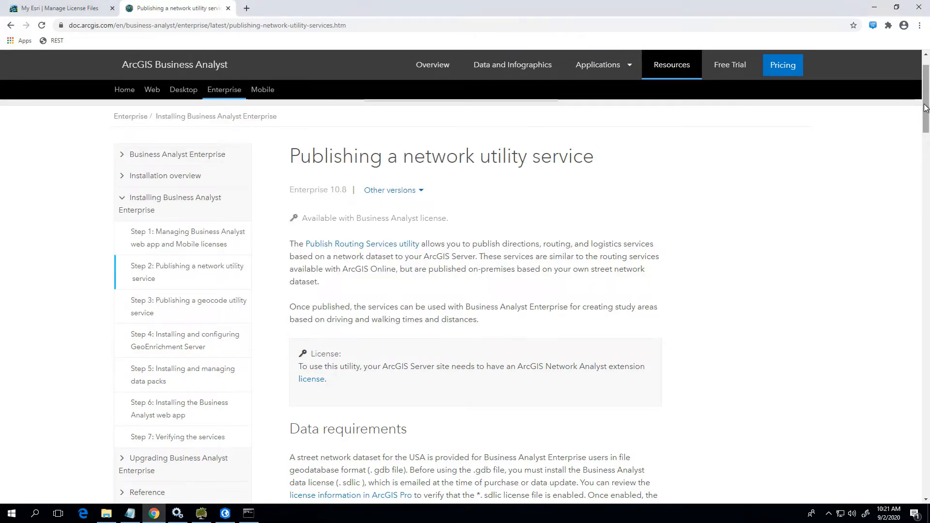
left_click_drag(929, 117, 912, 377)
triple_click(588, 376)
right_click(589, 377)
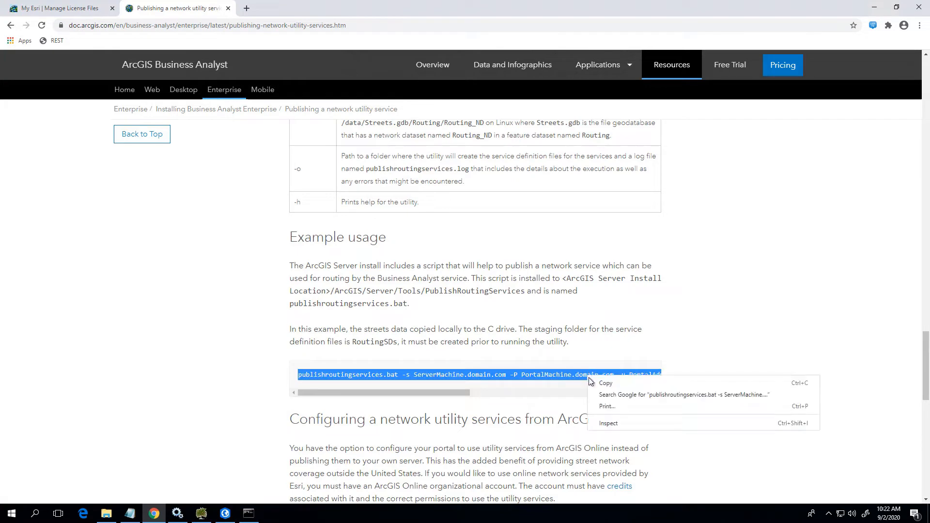
left_click(586, 386)
right_click(131, 513)
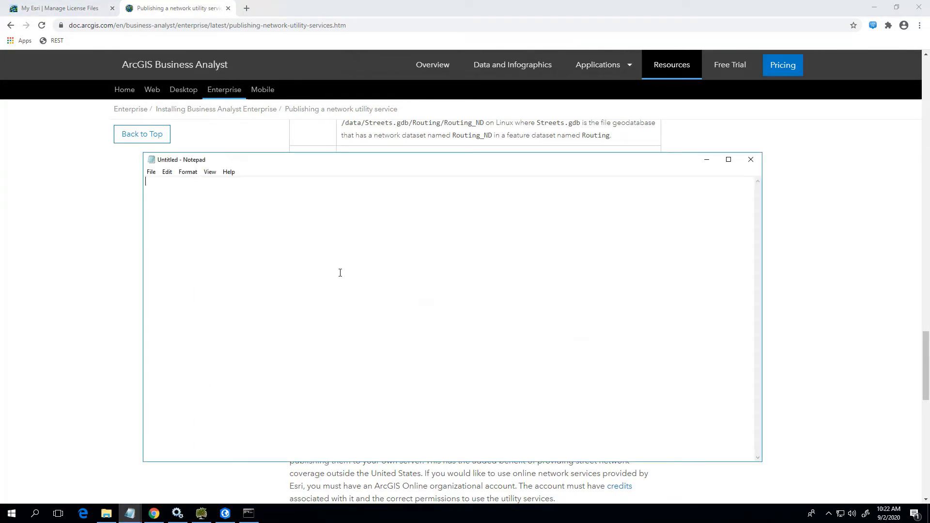
key("ctrl+v")
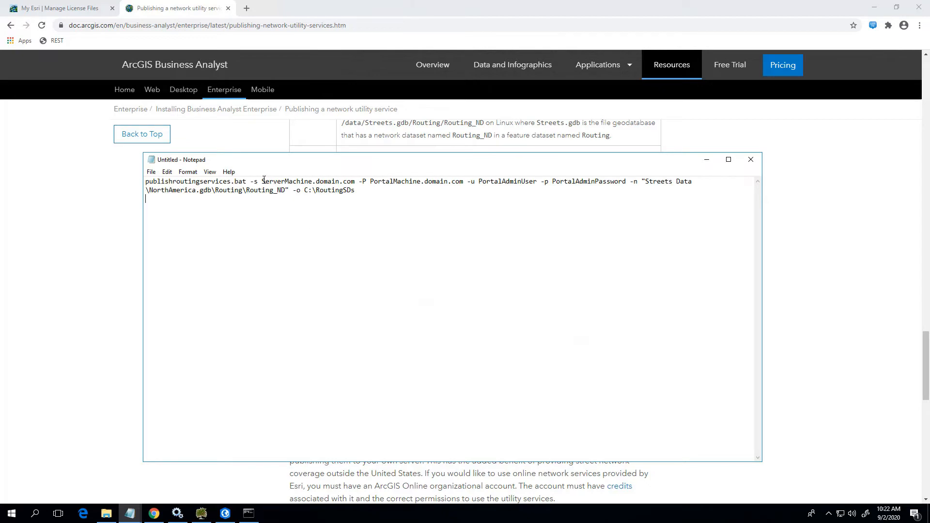
Examine the server, portal, credential, network dataset and output folder parameters of the example command in Notepad.
left_click_drag(263, 182, 638, 196)
left_click_drag(328, 195, 290, 190)
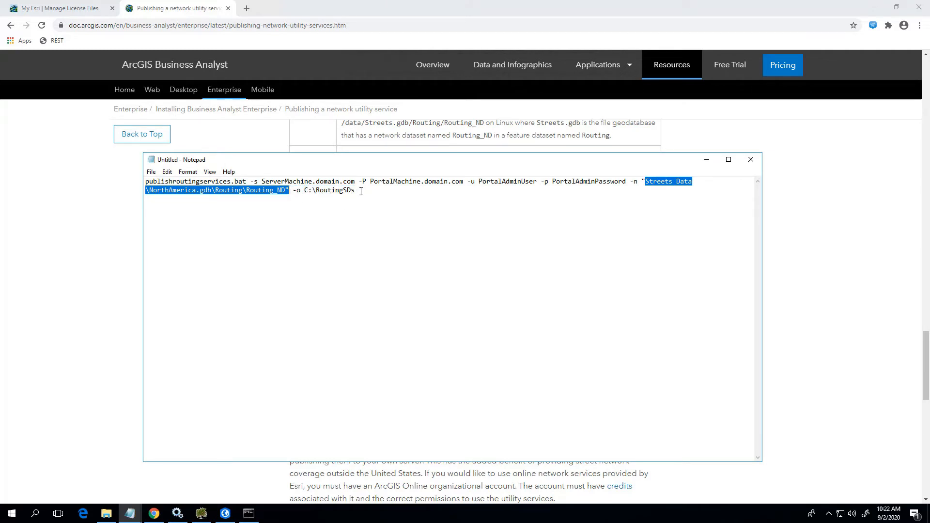
left_click_drag(361, 191, 309, 191)
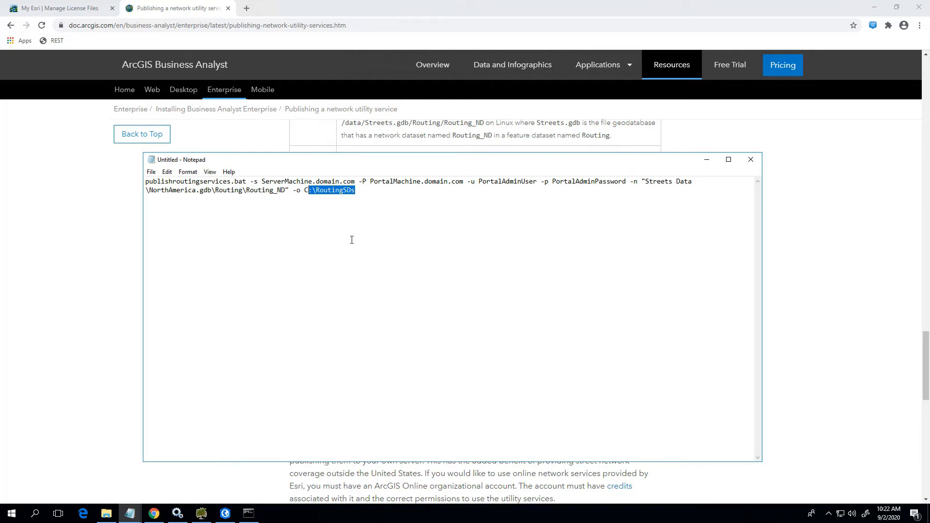
left_click(352, 240)
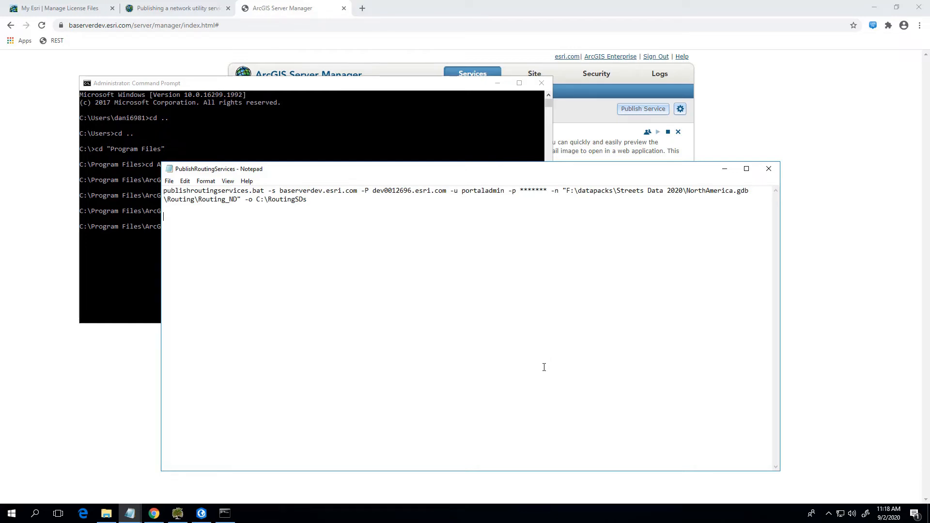
Review the parameters of the completed command in the PublishRoutingServices text file, including the network dataset path.
left_click_drag(276, 191, 737, 193)
left_click(456, 209)
left_click(564, 206)
left_click(184, 202)
left_click_drag(201, 198, 162, 189)
left_click(244, 210)
left_click(334, 214)
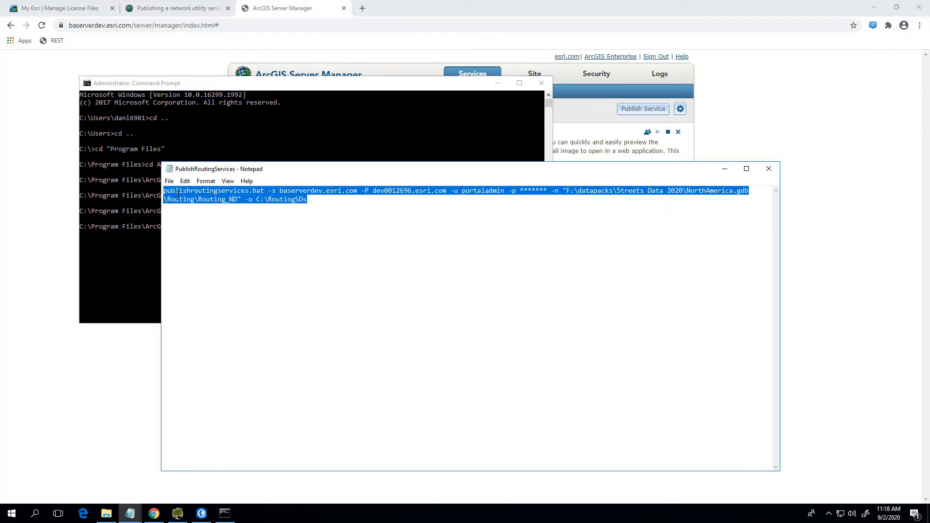
Copy the completed publishroutingservices.bat command, including its portal password parameter, from Notepad and run it in the Command Prompt.
right_click(177, 195)
left_click(150, 225)
left_click(215, 88)
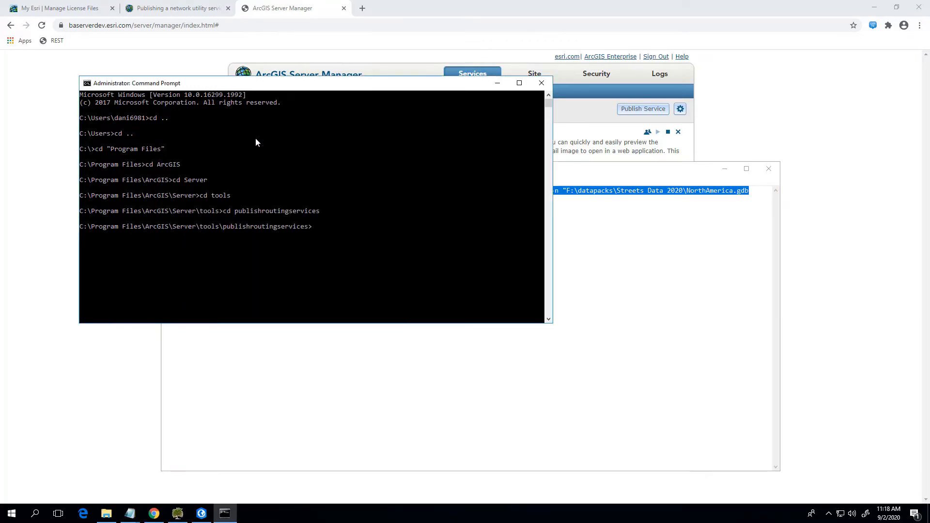
right_click(316, 232)
key("Return")
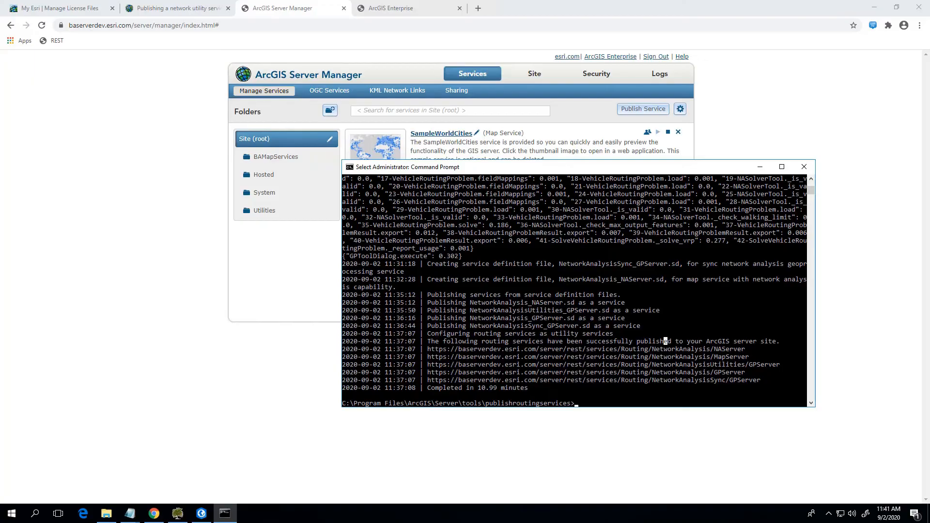
Review the publishing log in the Command Prompt and the services in the Routing folder of the reloaded ArcGIS Server Manager.
left_click(777, 390)
left_click_drag(502, 342, 632, 342)
left_click(671, 394)
left_click(760, 167)
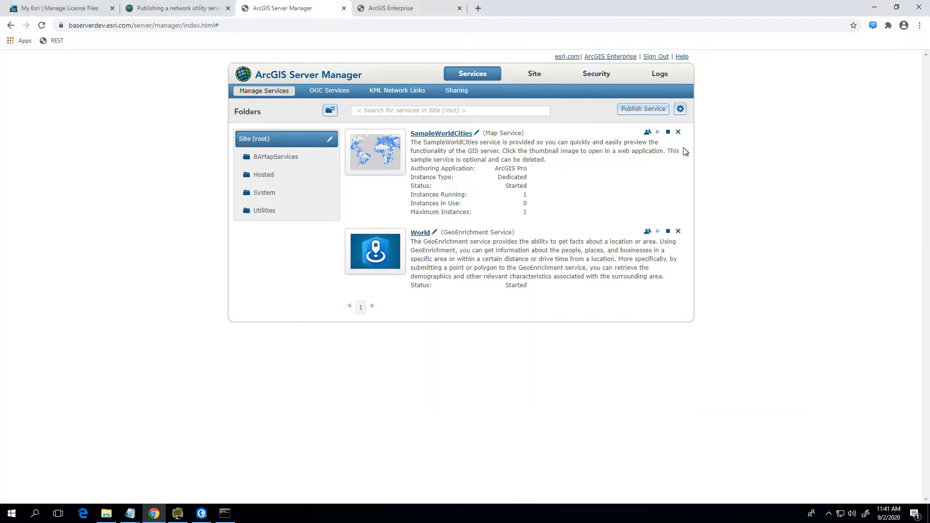
left_click(48, 24)
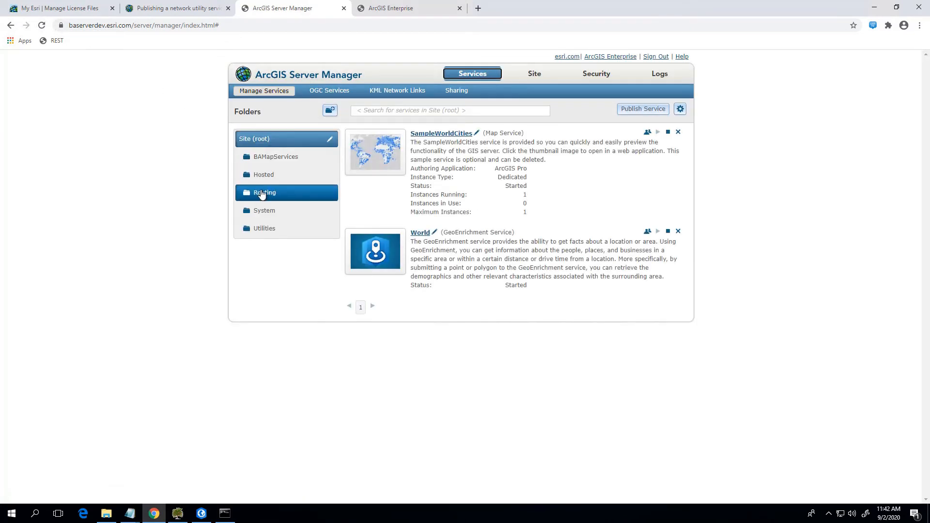
left_click(261, 193)
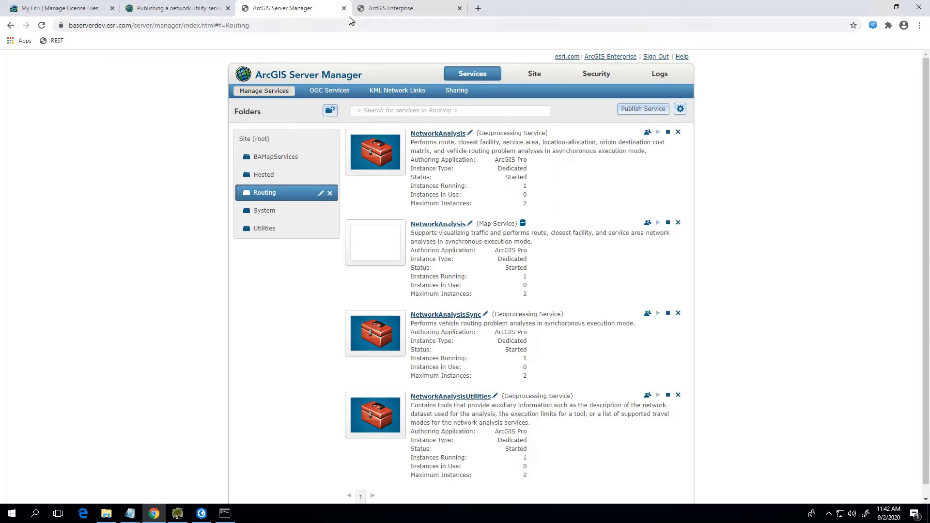
Check the Service Area URL under Directions and Routing in the ArcGIS Enterprise portal's utility services settings.
left_click(371, 15)
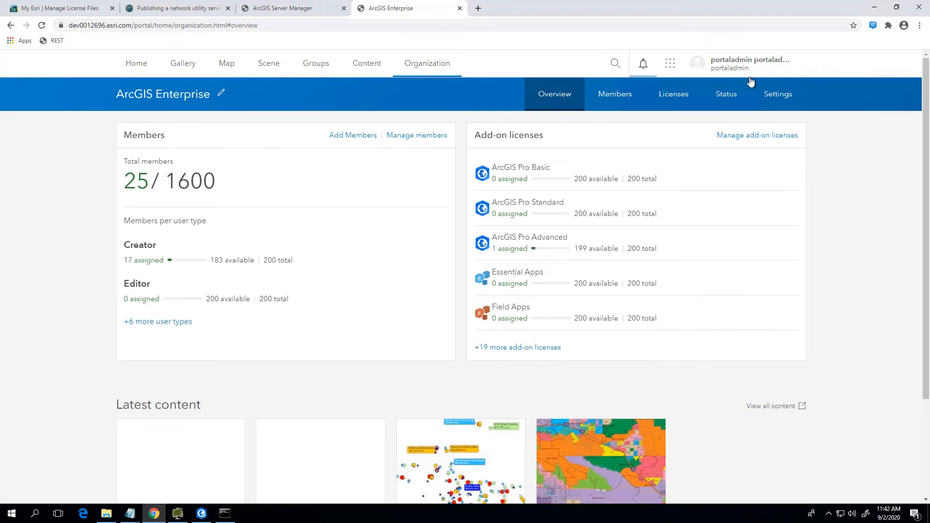
left_click(775, 94)
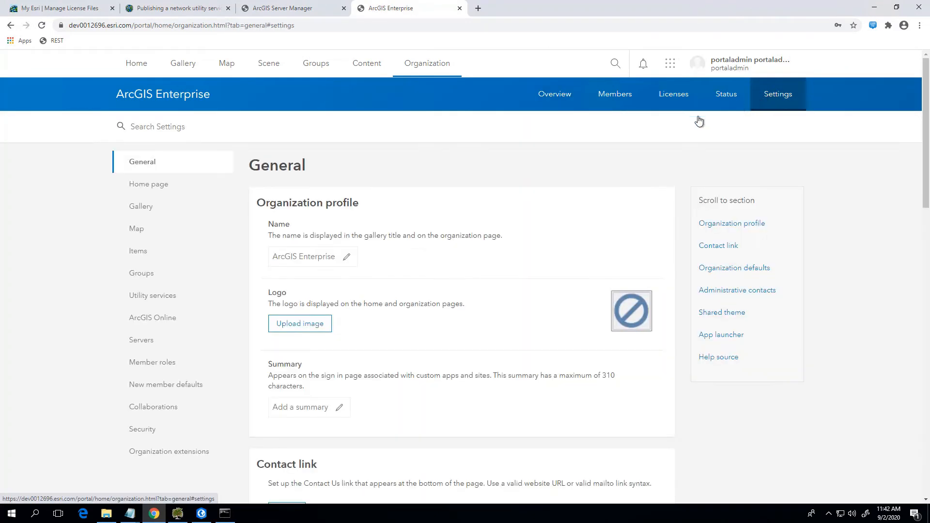
left_click(178, 297)
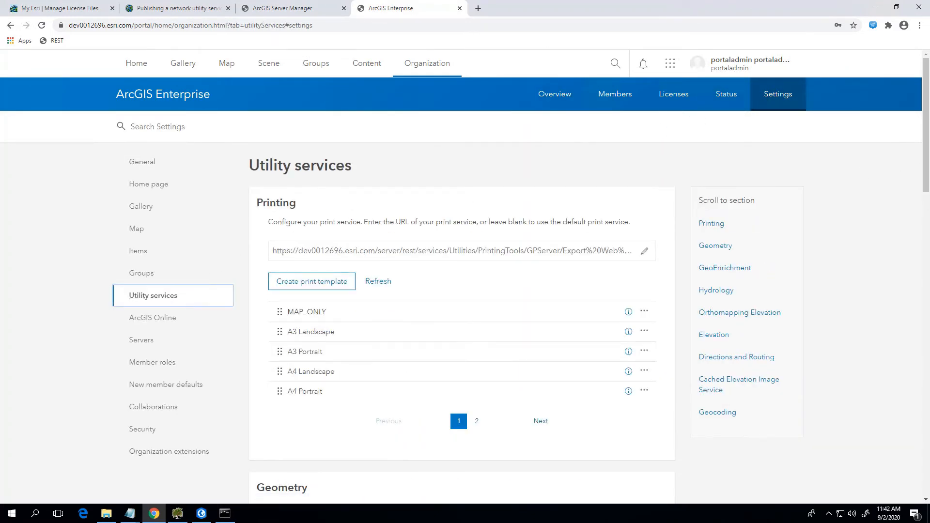
scroll(894, 361, "down", 15)
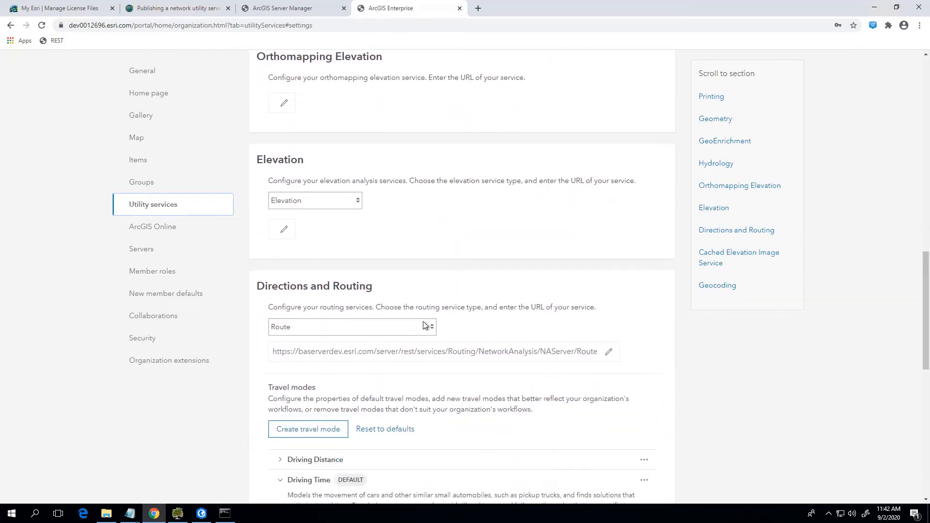
left_click(425, 330)
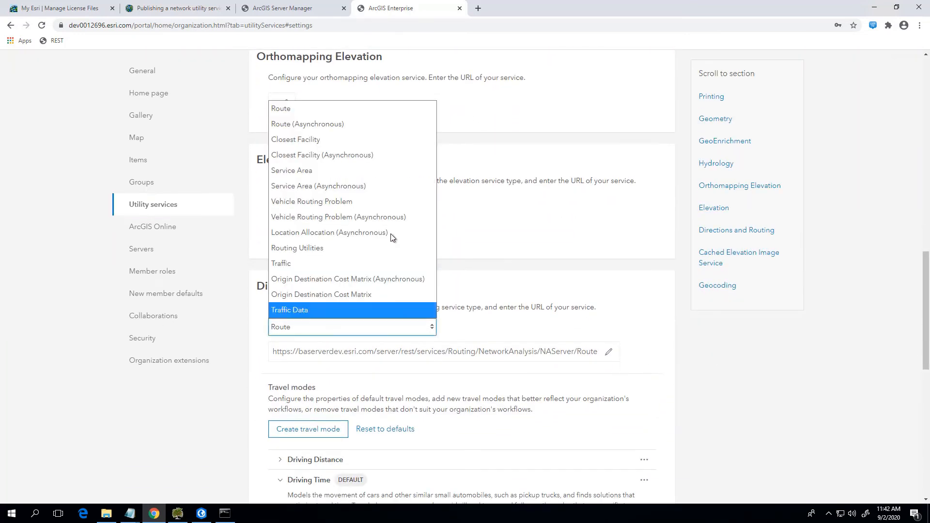
left_click(388, 170)
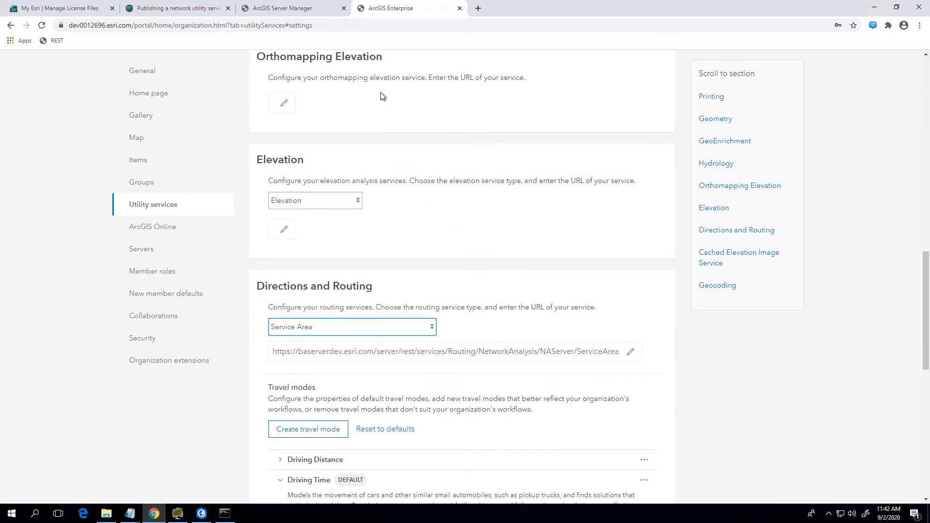
Restart the World GeoEnrichment service at the site root in ArcGIS Server Manager.
left_click(313, 11)
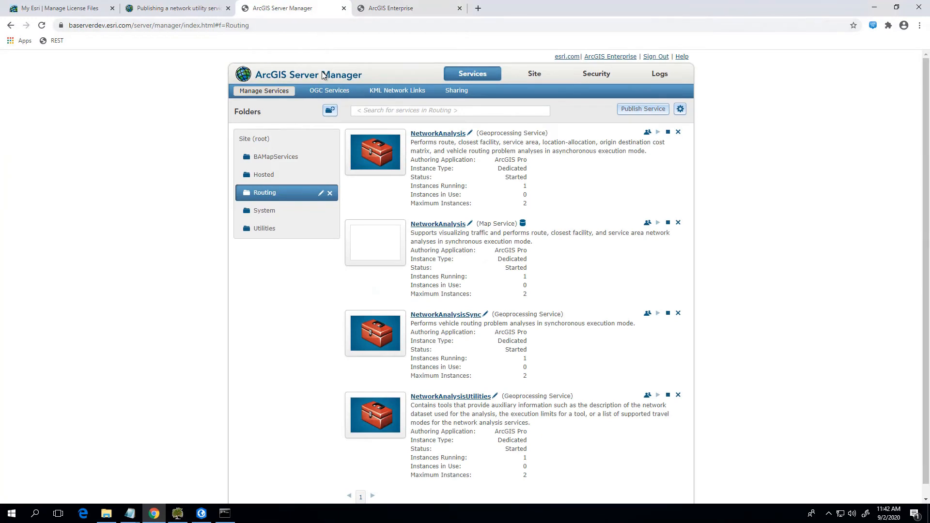
left_click(465, 77)
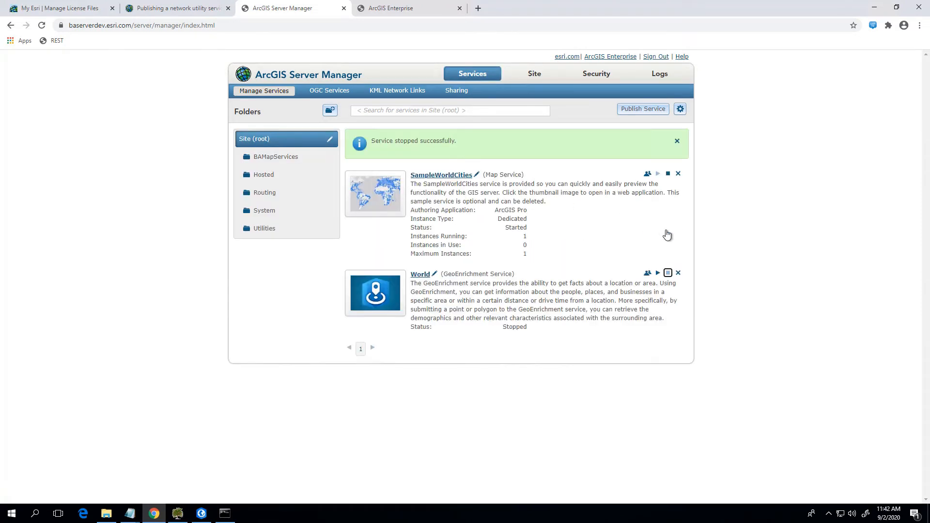
left_click(657, 274)
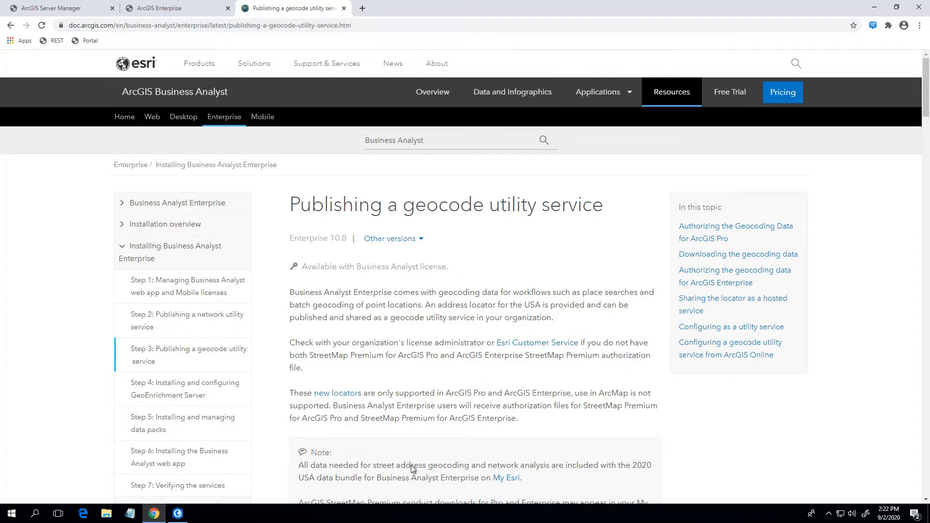
Switch to ArcGIS Pro and add a folder connection to the US2020 folder on the F: drive.
left_click(182, 520)
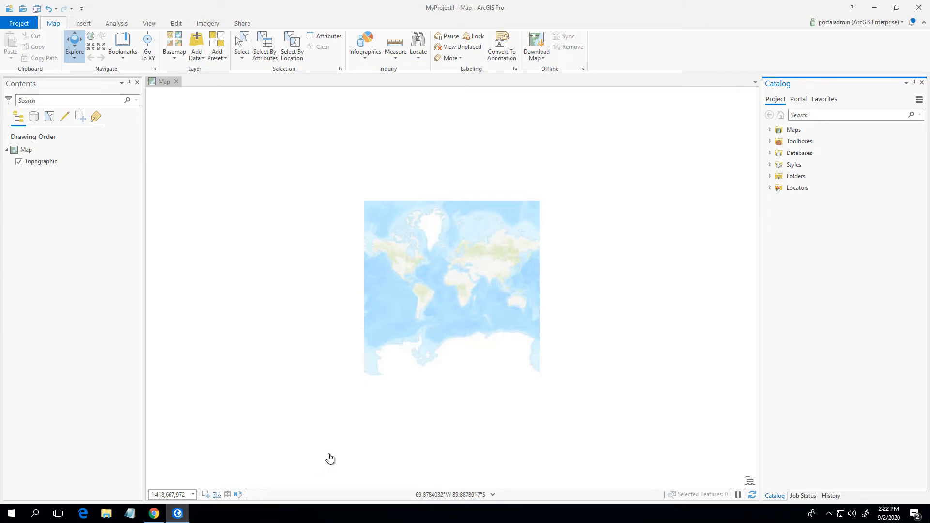
left_click(770, 177)
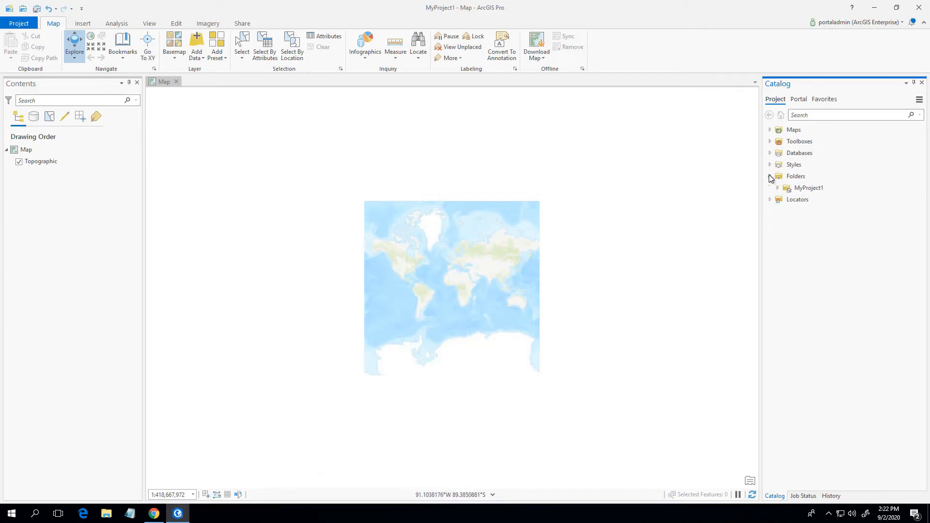
left_click(791, 178)
right_click(792, 179)
left_click(805, 186)
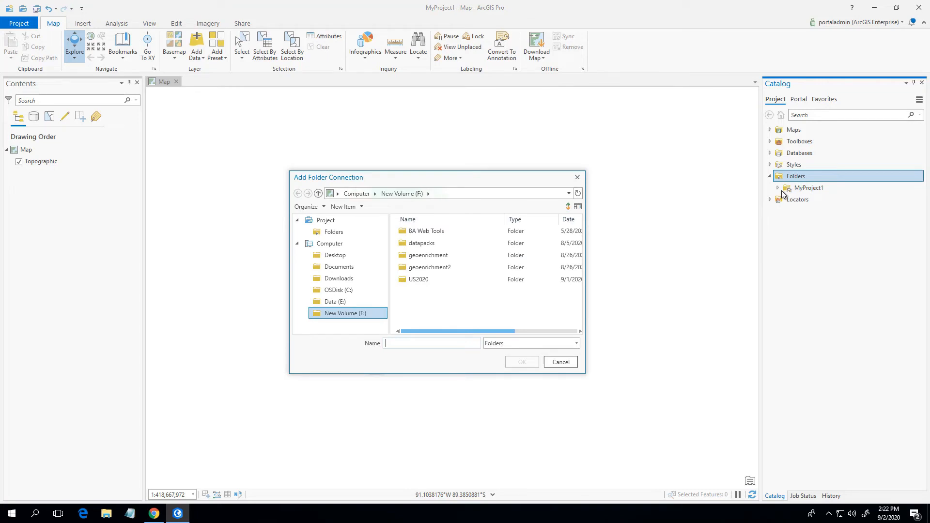
left_click(419, 280)
left_click(521, 363)
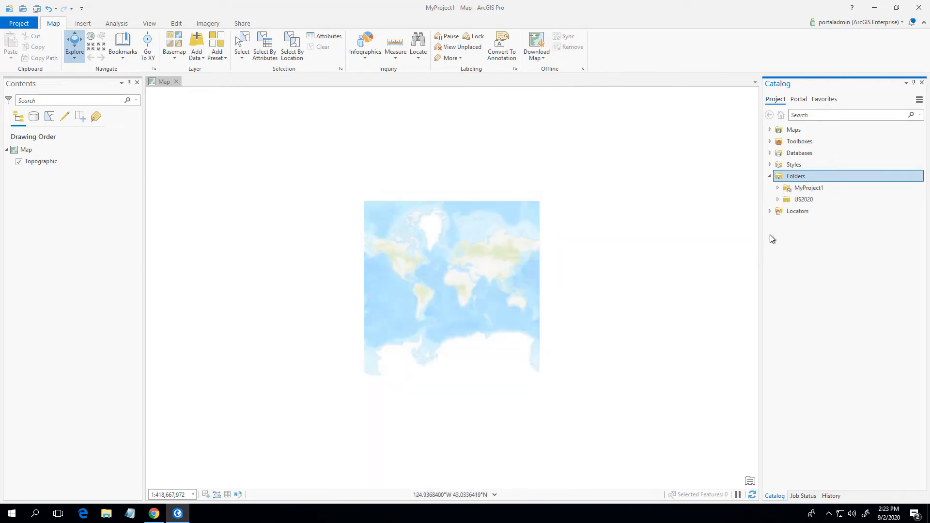
Add USA.loc from the US2020 folder's Geocoding Data for ArcGIS Pro to the project, and expand the project's locators.
left_click(778, 199)
left_click(787, 211)
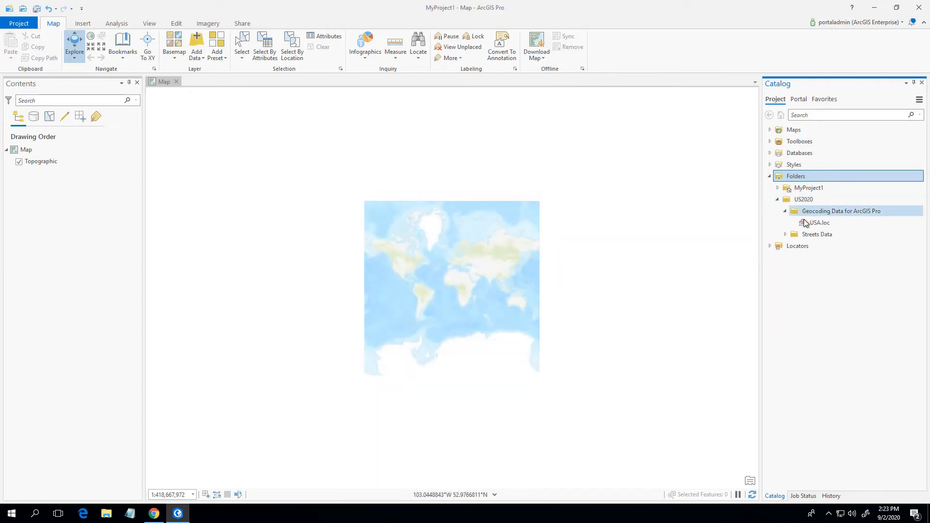
right_click(813, 224)
left_click(824, 231)
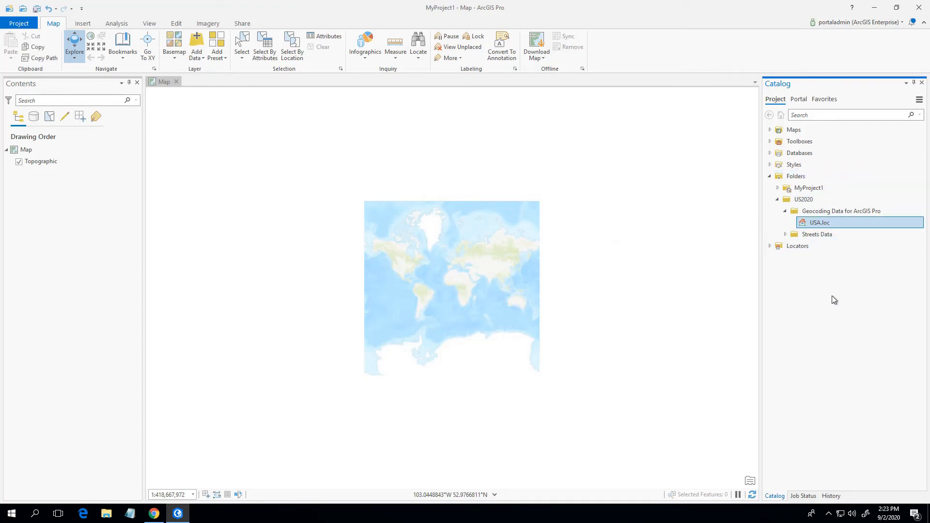
left_click(770, 246)
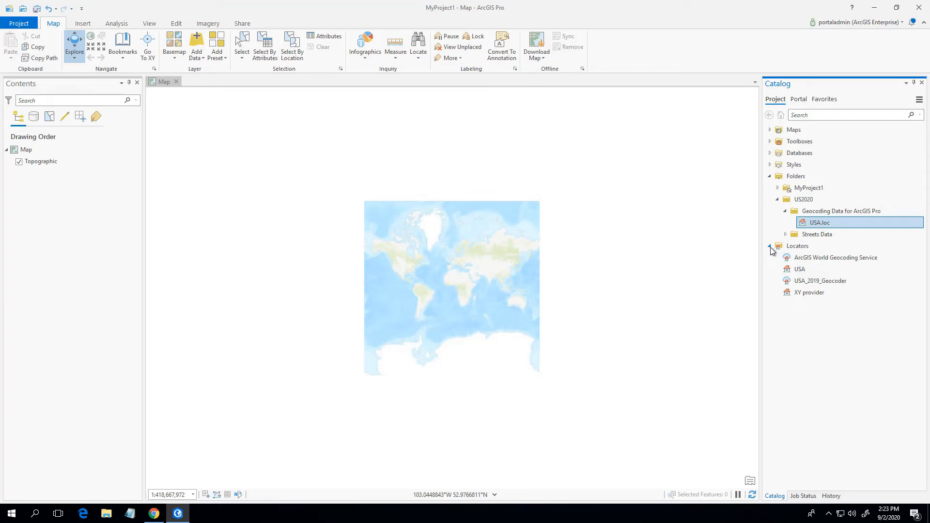
Start sharing a locator to the portal with the project's USA locator as the source.
left_click(247, 25)
left_click(222, 52)
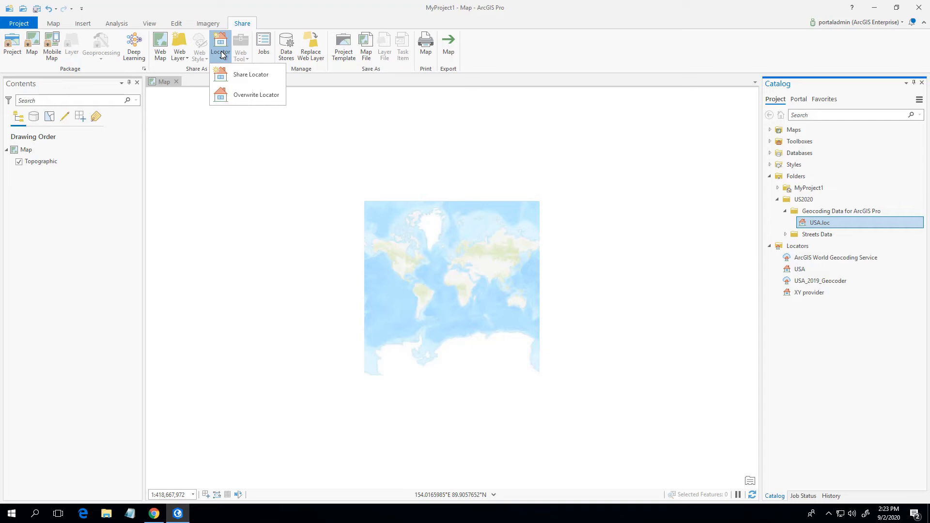
left_click(235, 74)
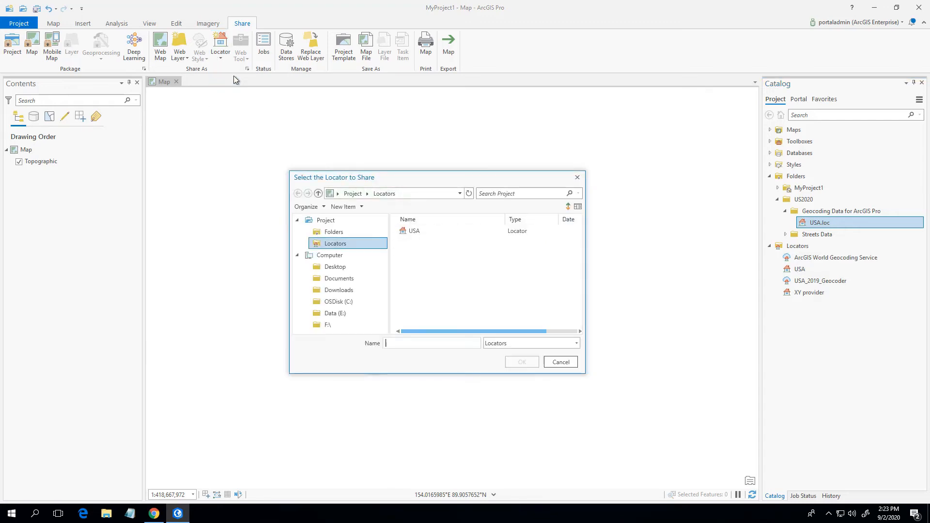
left_click(413, 231)
left_click(531, 363)
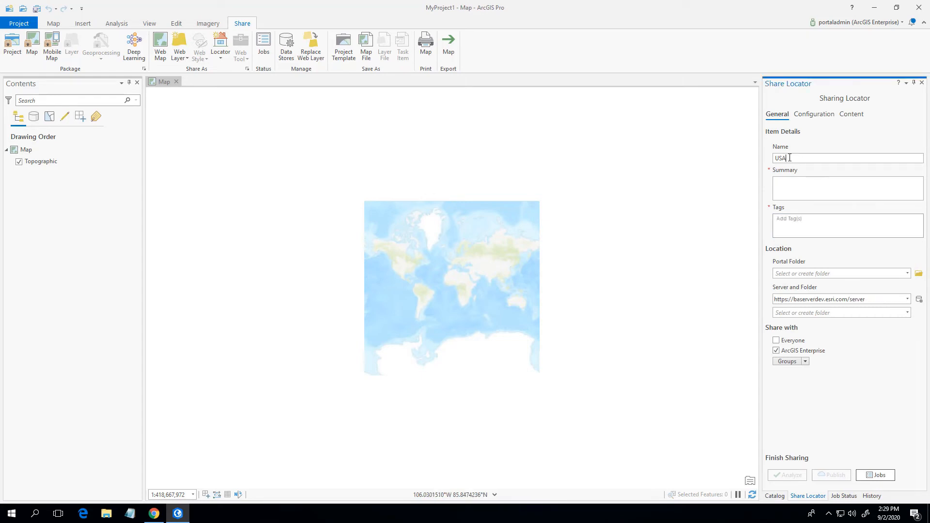
Name the shared locator USA_Geocoder_2020 and enter the summary "USA 2020 Geocoding service".
type("Geocoder")
type("_2020")
type("USA ")
type("2020 Geo")
type("coding service")
key("Tab")
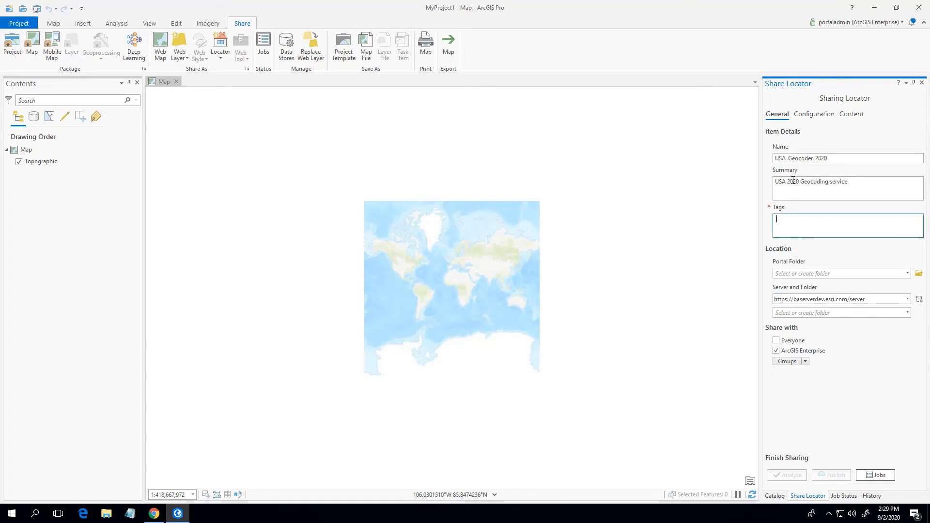
type("2020")
key("Return")
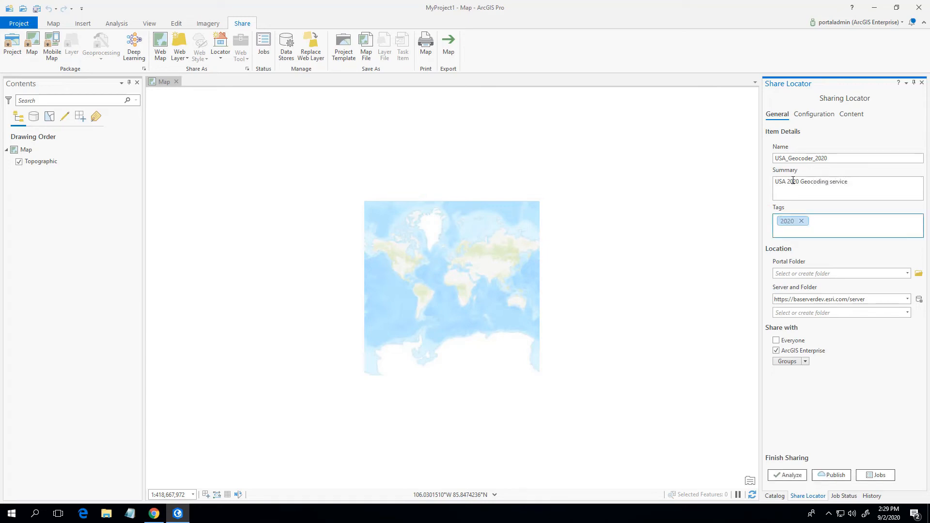
type("geocoder")
key("Return")
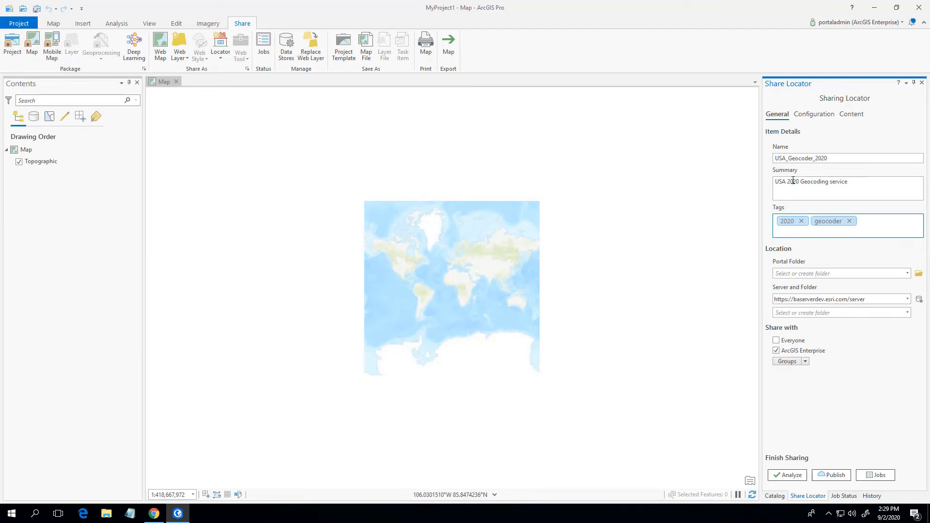
left_click(907, 299)
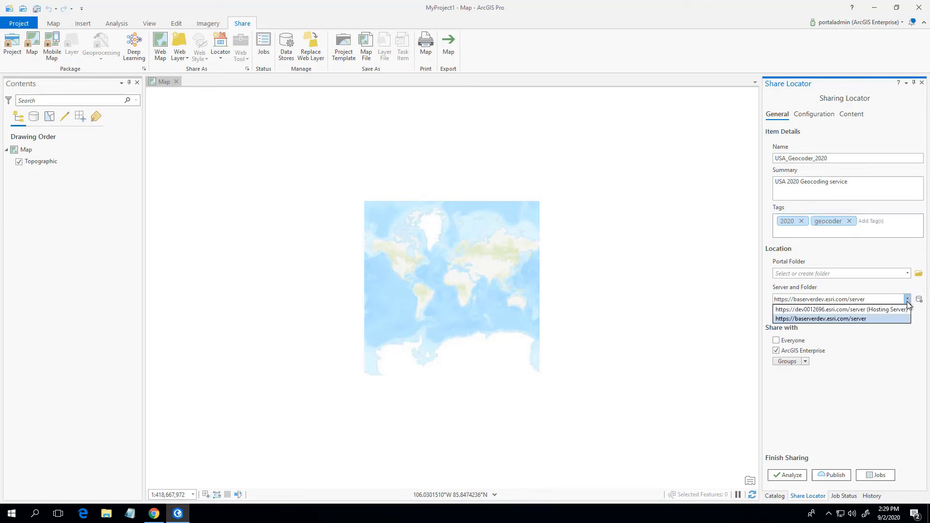
left_click(893, 318)
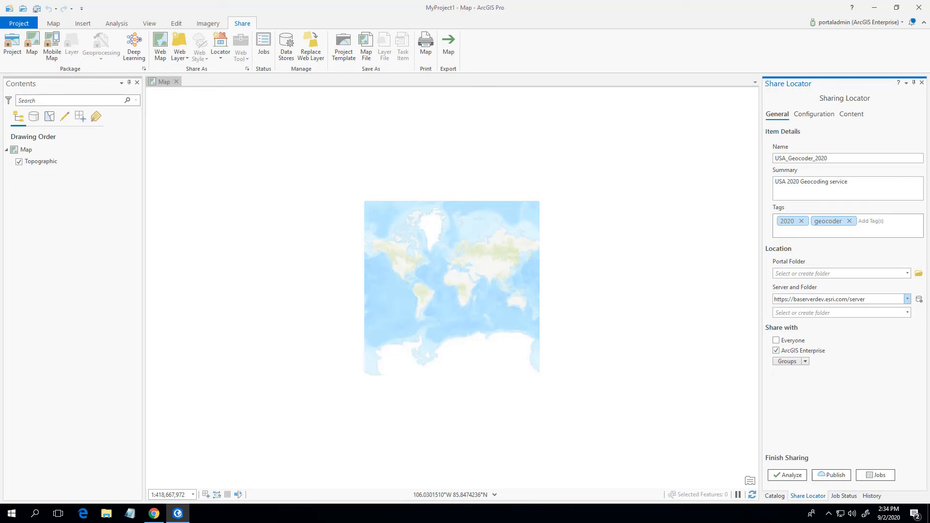
Check the StreetMap Premium North America authorization in ArcGIS Server Manager and search the organization's My Esri authorizations for "business analyst".
left_click(875, 7)
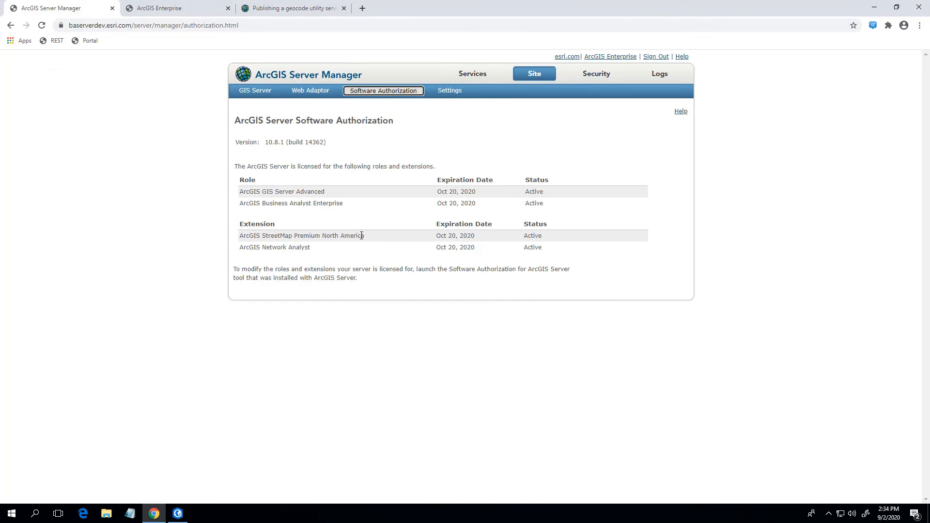
left_click_drag(371, 236, 294, 236)
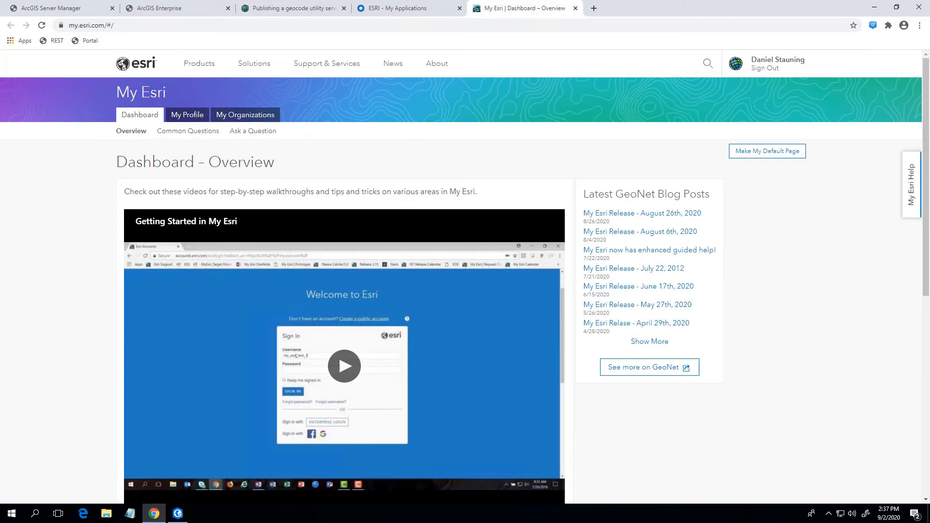
left_click(264, 116)
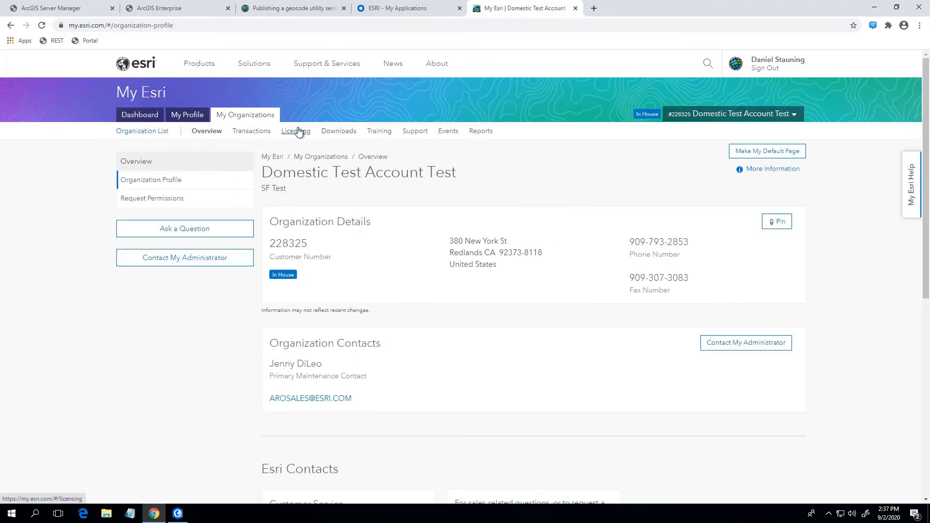
left_click(296, 131)
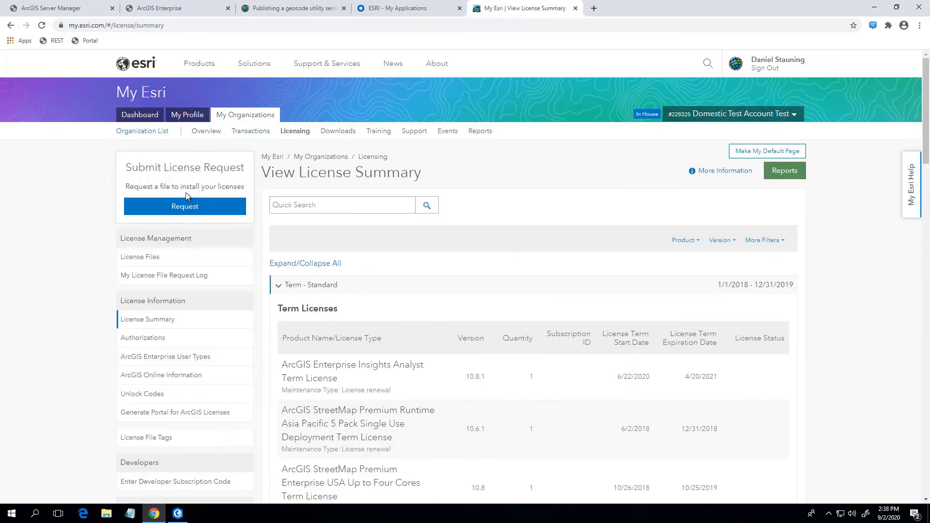
left_click(155, 339)
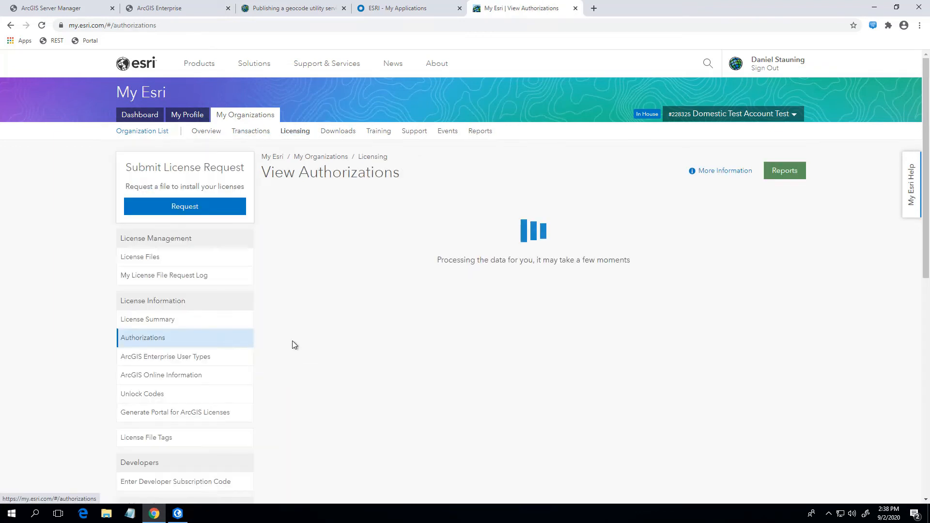
left_click(338, 204)
left_click(327, 227)
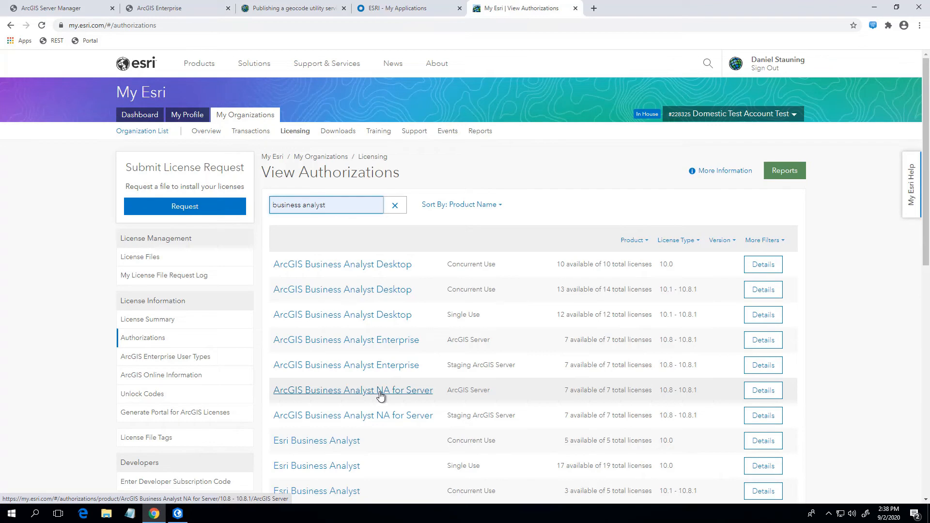
Return to ArcGIS Pro and analyze the USA_Geocoder_2020 locator for sharing problems.
left_click(178, 513)
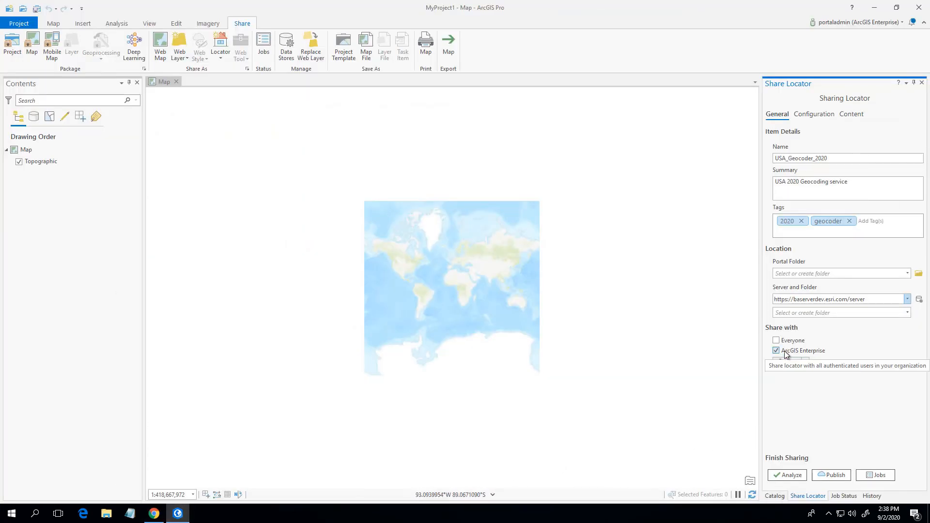
left_click(791, 475)
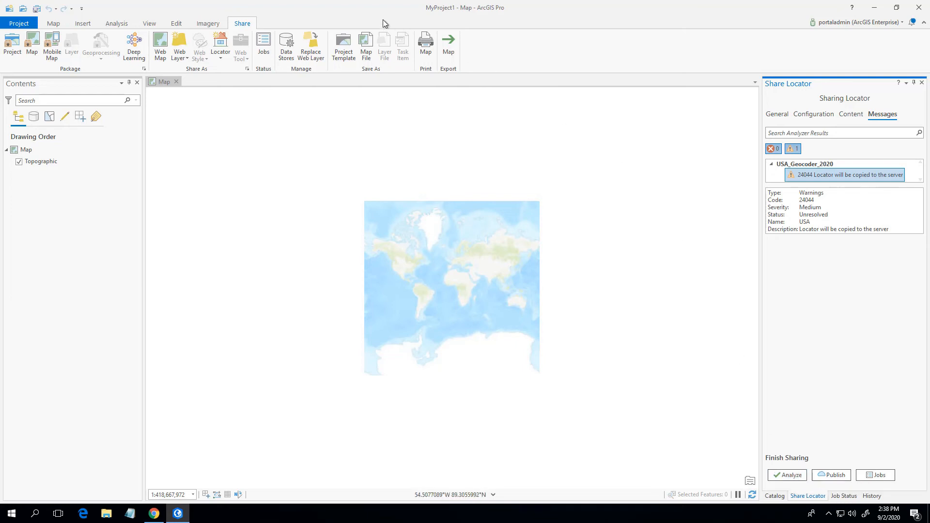
Start a new folder data store among the portal items, titled US2020 and tagged "US data".
left_click(289, 44)
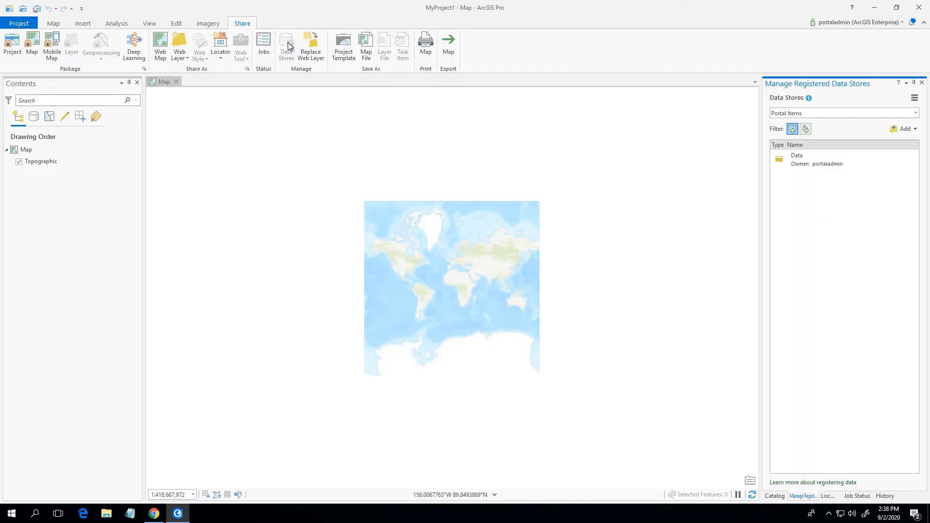
left_click(914, 129)
left_click(901, 152)
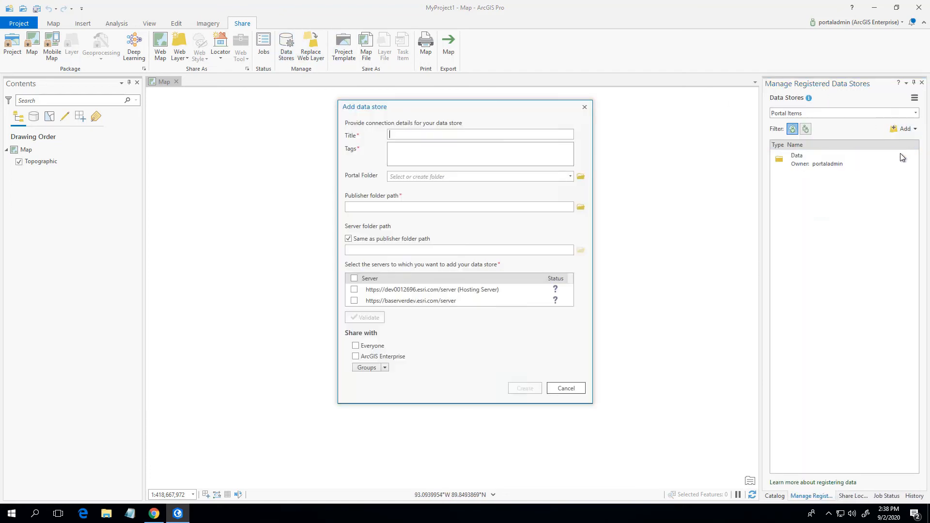
type("US2020")
key("Tab")
type("US data")
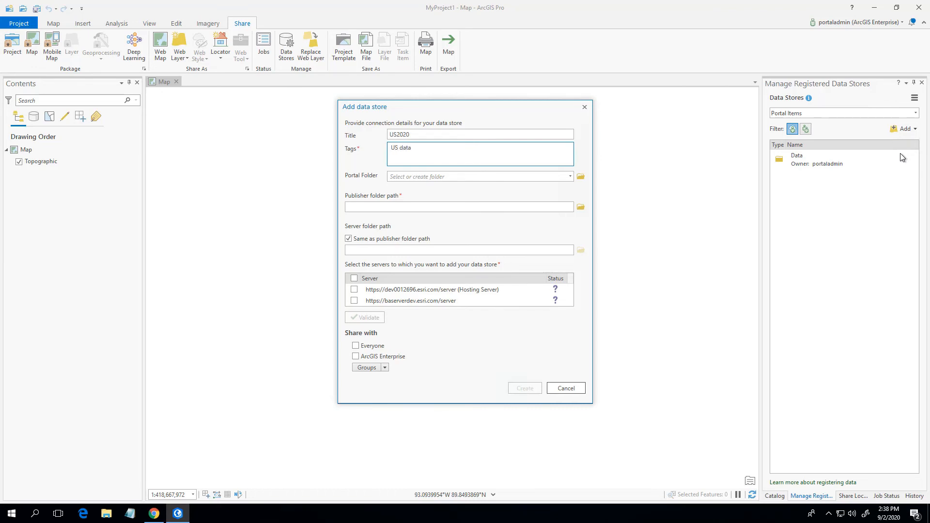
key("Return")
left_click(582, 209)
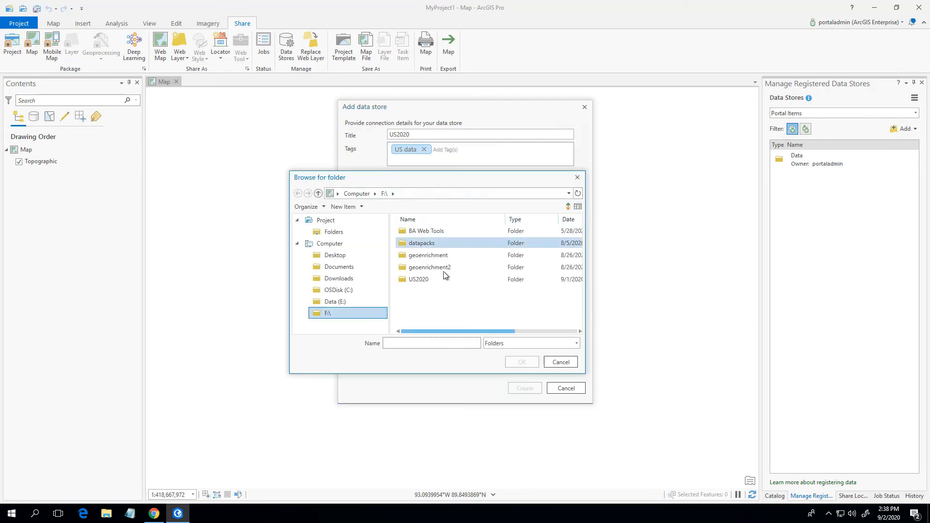
left_click(432, 280)
left_click(522, 362)
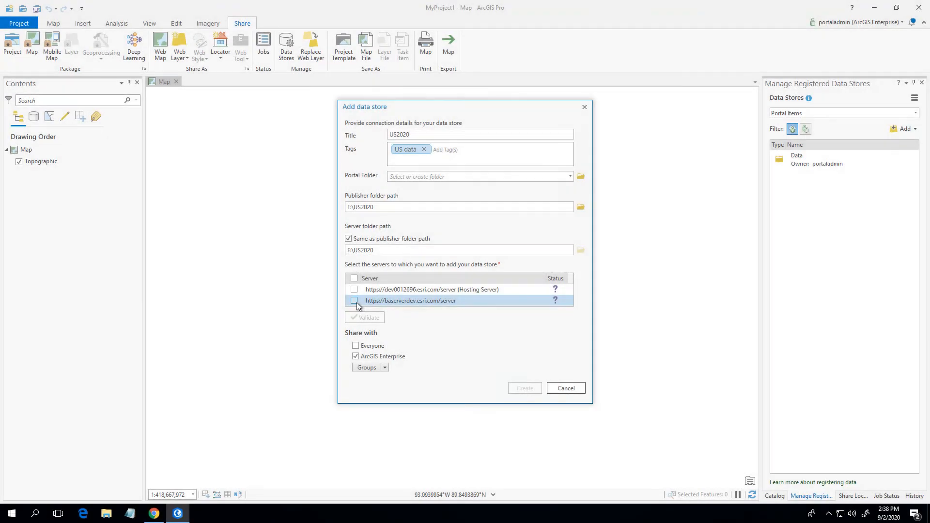
left_click(355, 301)
left_click(521, 389)
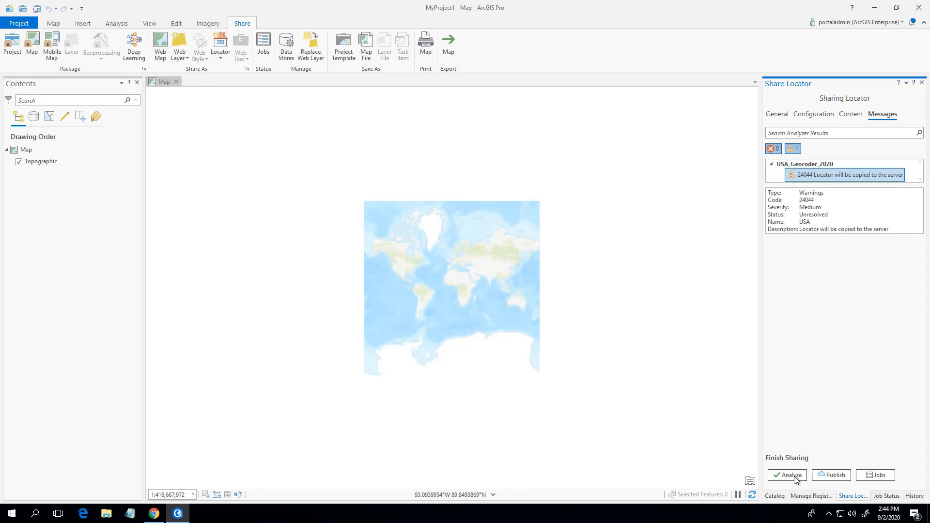
Reanalyze the USA_Geocoder_2020 locator and publish it with the Suggest operation allowed.
left_click(794, 476)
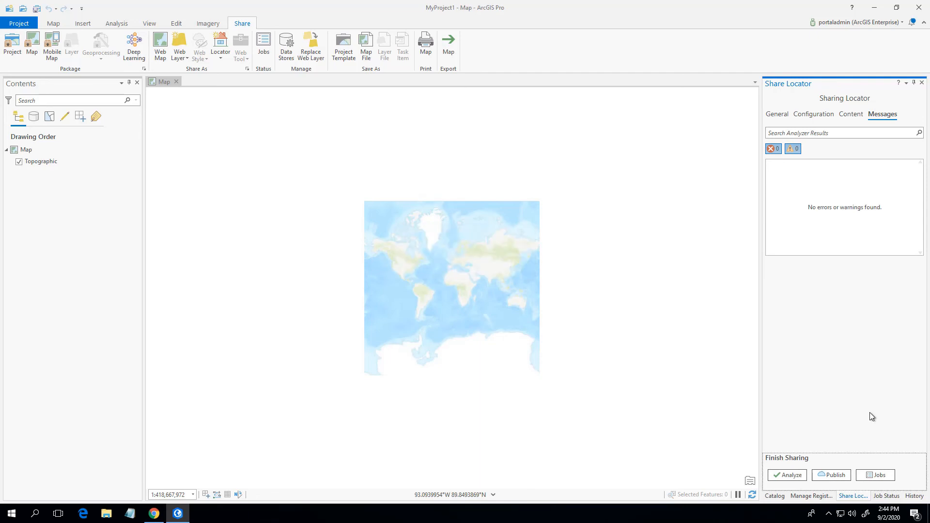
left_click(807, 118)
left_click(771, 133)
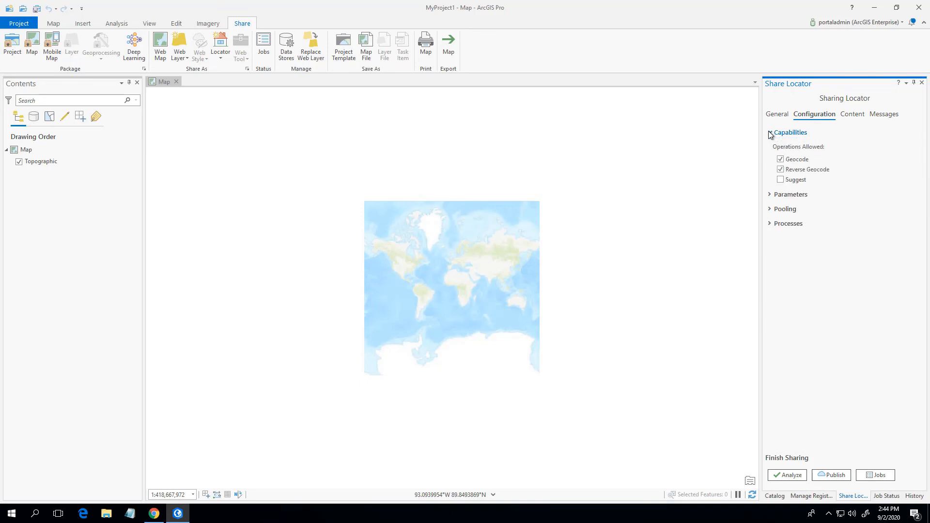
left_click(780, 180)
left_click(835, 475)
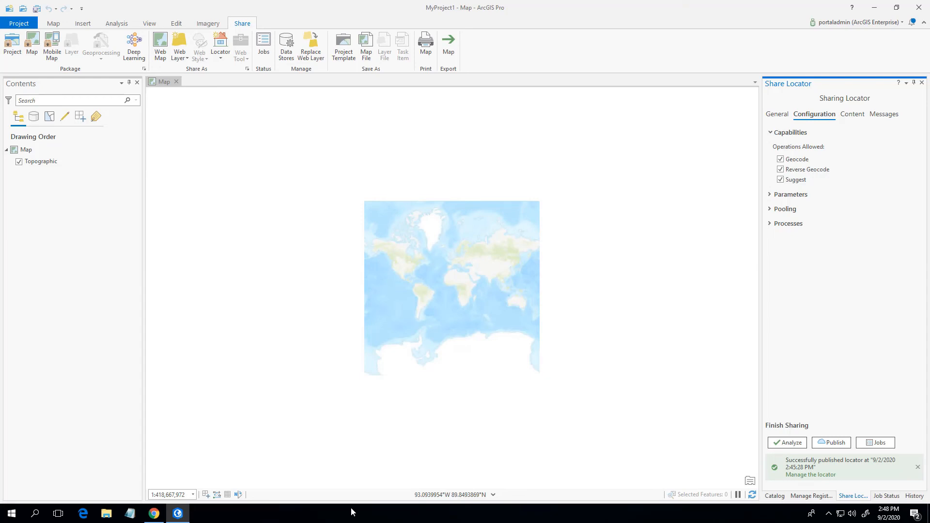
Switch to the ArcGIS Enterprise portal and add the existing USA_Geocoder_2020 locator to the geocoding utility services.
key("alt+Tab")
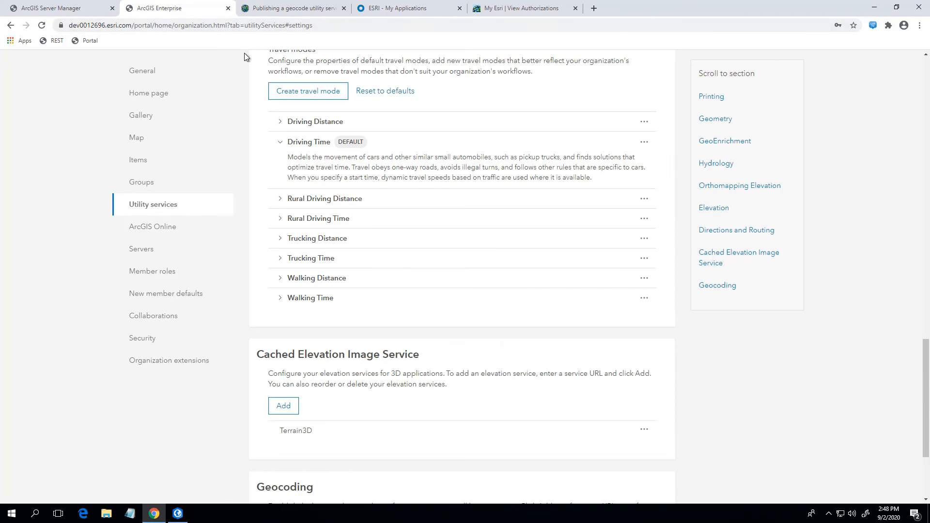
left_click(178, 205)
scroll(394, 268, "down", 3)
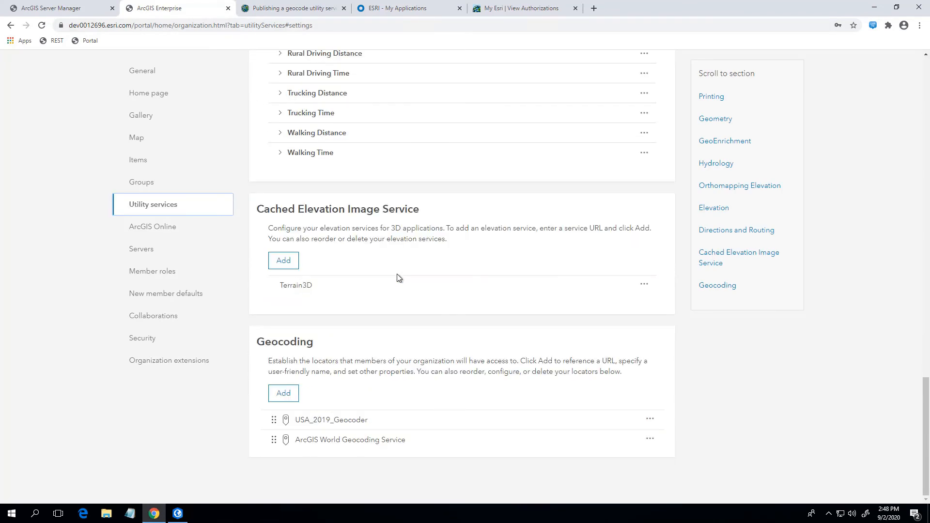
left_click(285, 399)
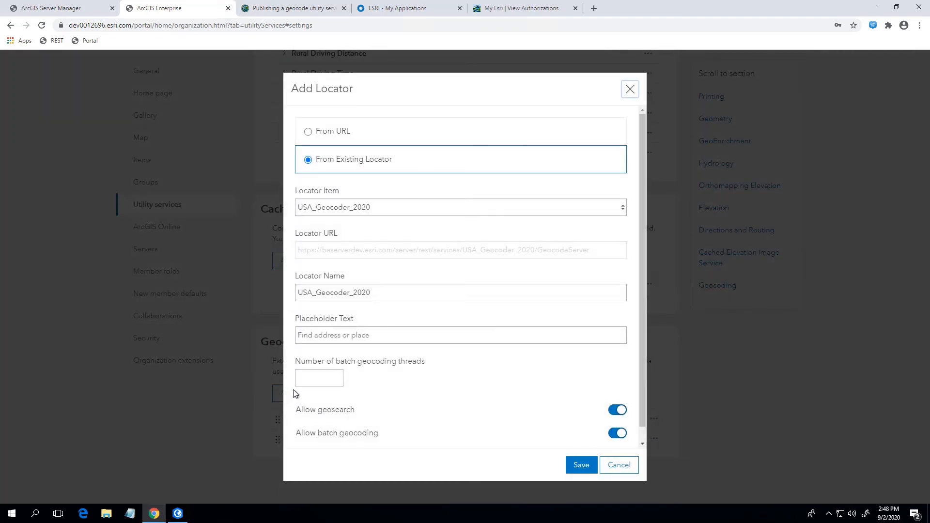
left_click(583, 466)
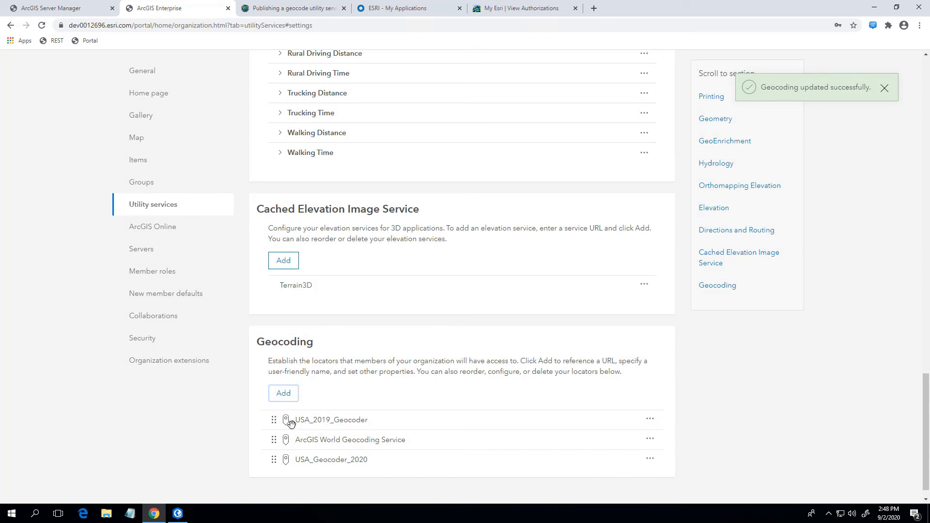
Delete USA_2019_Geocoder from the geocoding utility services and move USA_Geocoder_2020 above ArcGIS World Geocoding Service.
left_click(651, 421)
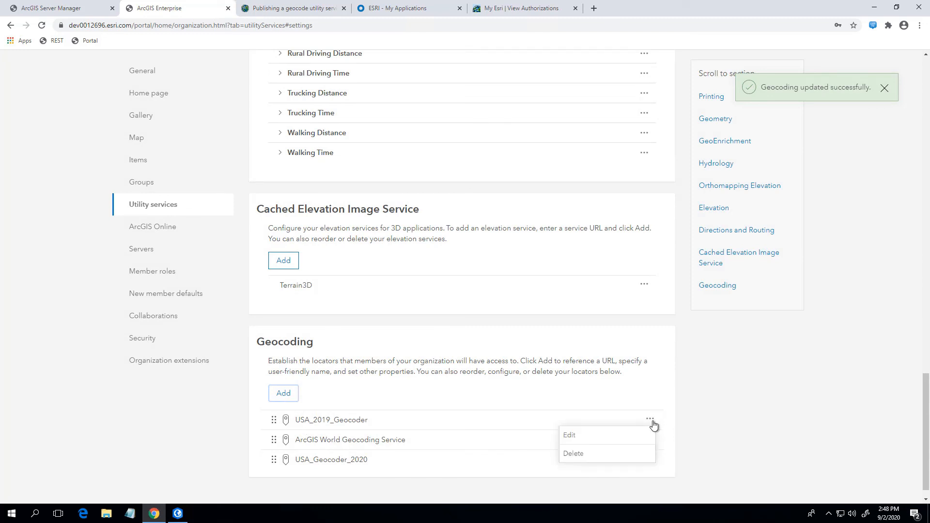
left_click(642, 452)
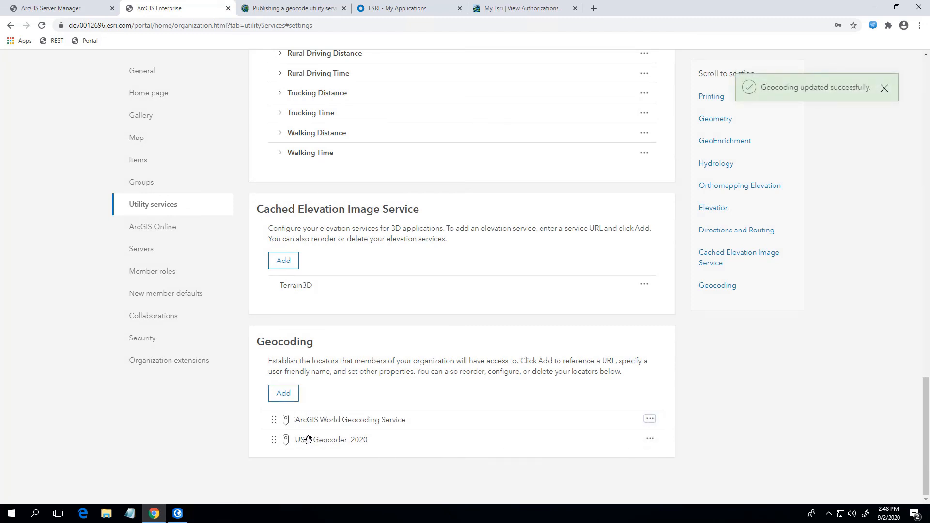
left_click_drag(308, 439, 313, 419)
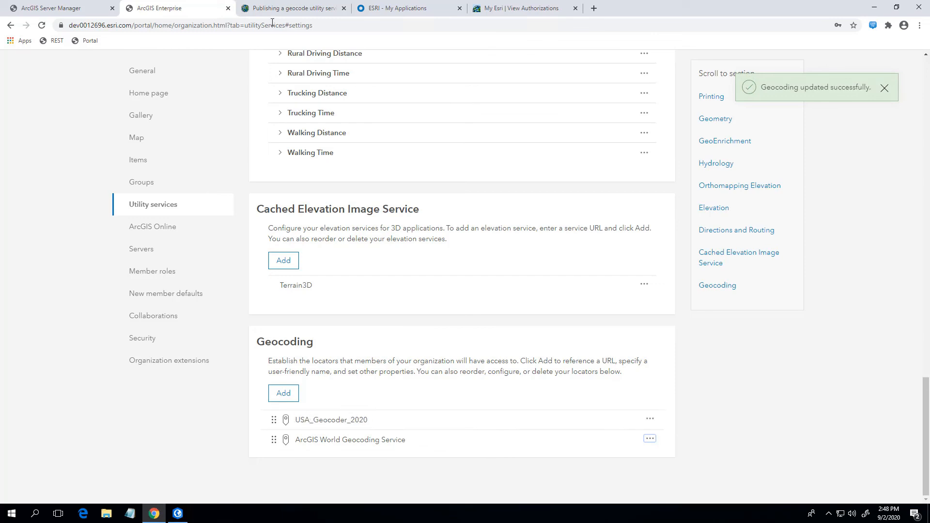
Switch to ArcGIS Server Manager and delete the USA_2019_Geocoder geocode service from the site root.
left_click(63, 11)
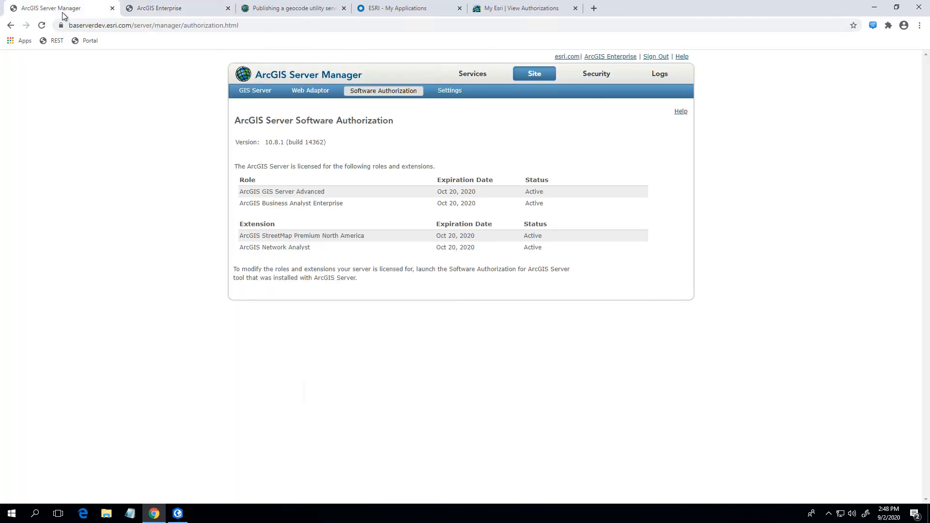
left_click(483, 79)
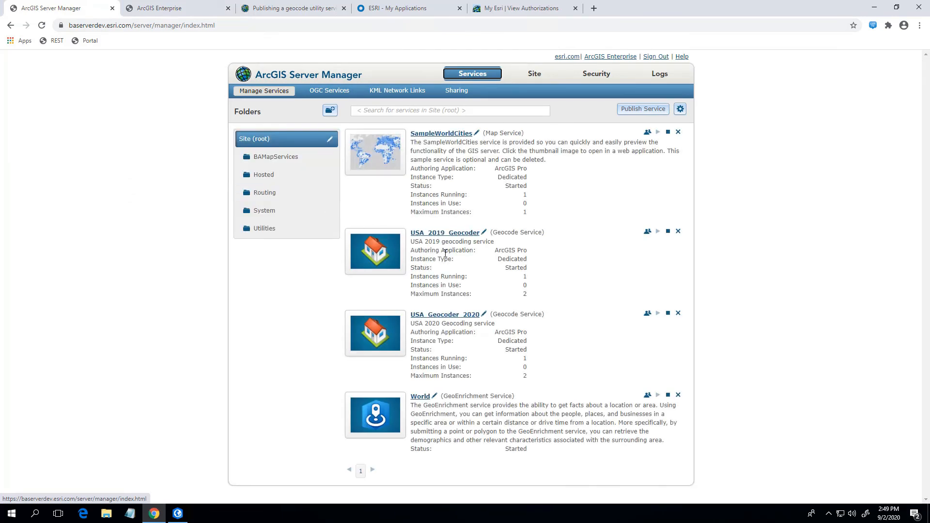
left_click(679, 233)
left_click(509, 294)
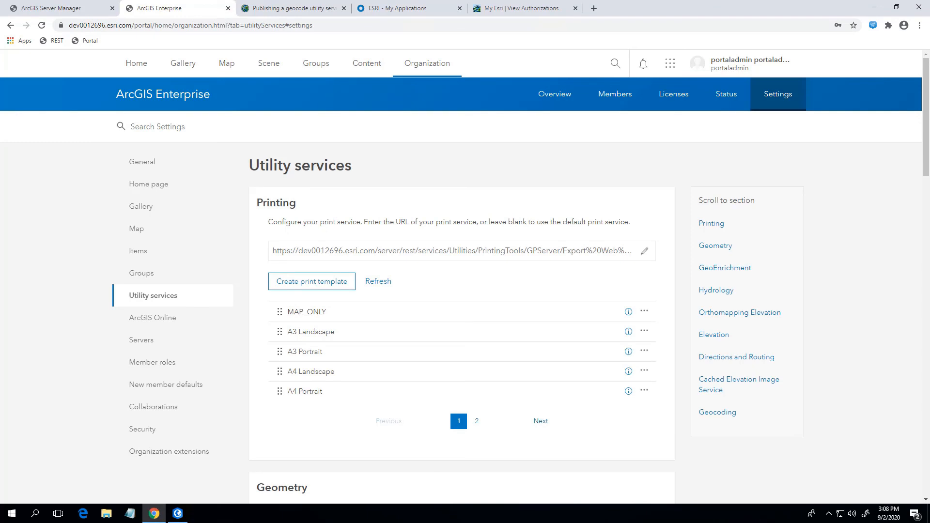
Open Business Analyst from the portal and check the data year of the Population variables offered for color-coded maps.
left_click(670, 68)
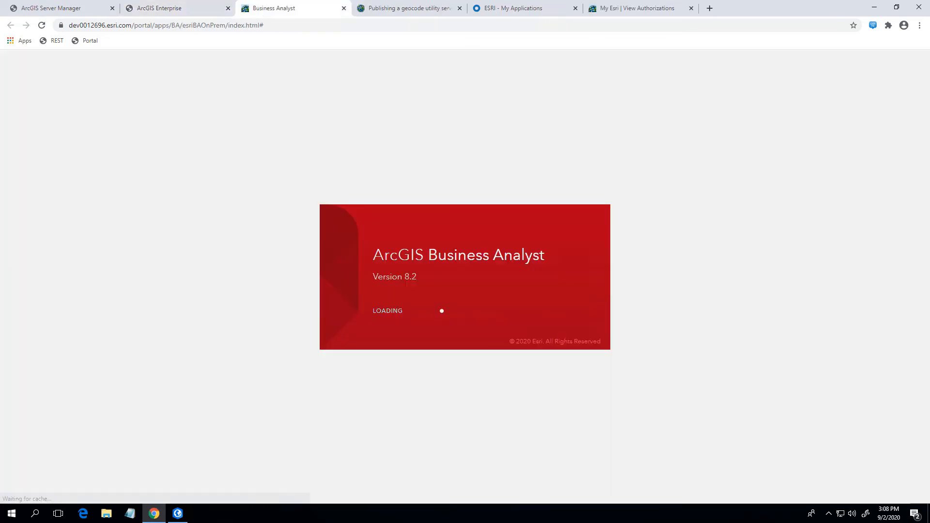
left_click(501, 151)
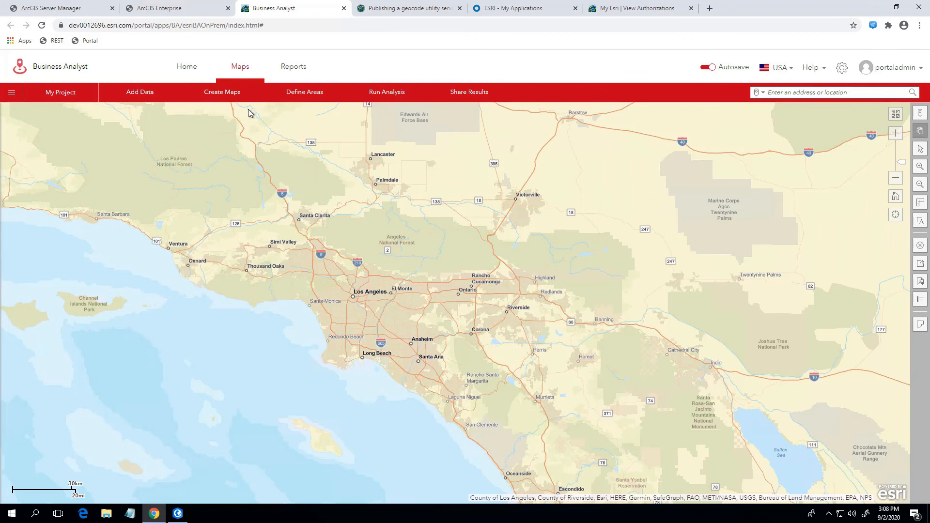
left_click(231, 98)
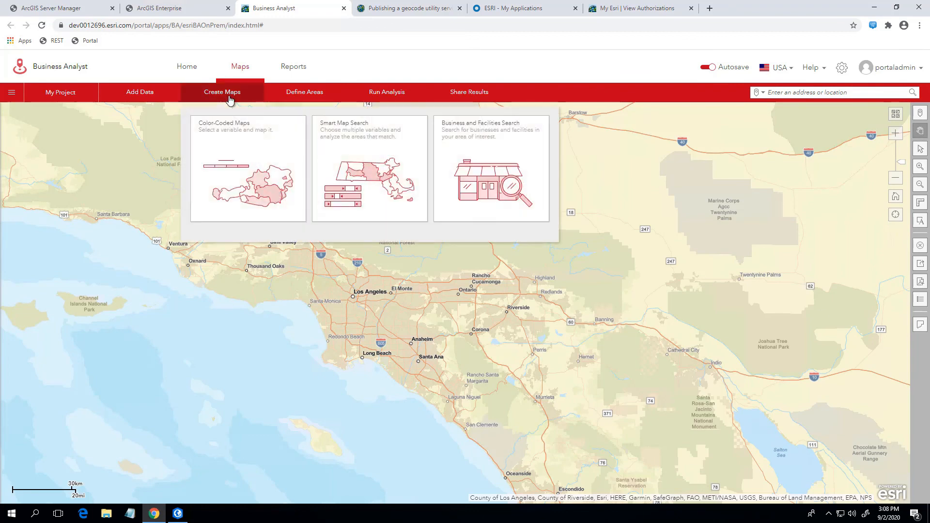
left_click(234, 134)
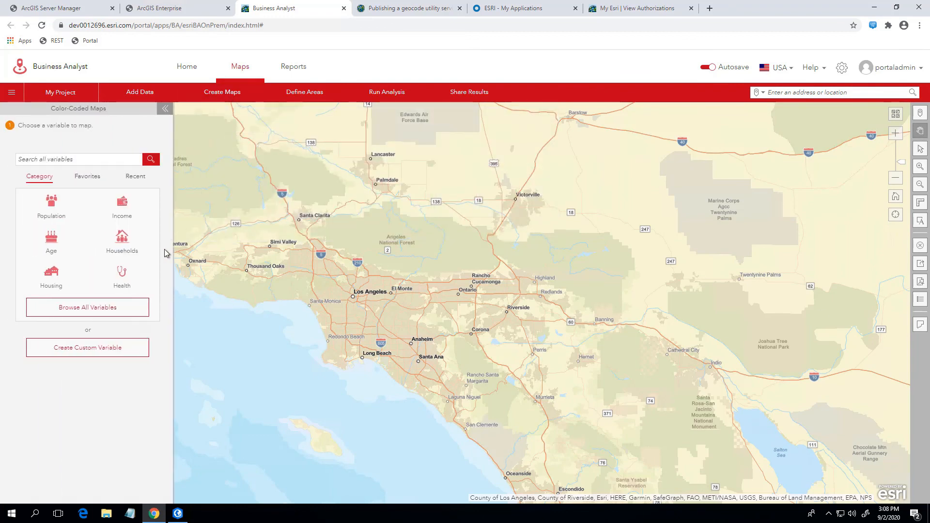
left_click(125, 307)
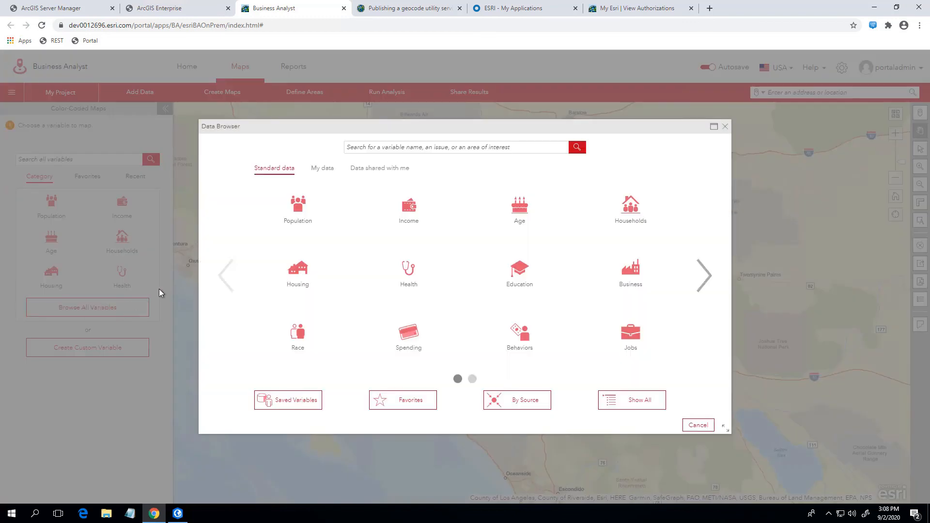
left_click(302, 207)
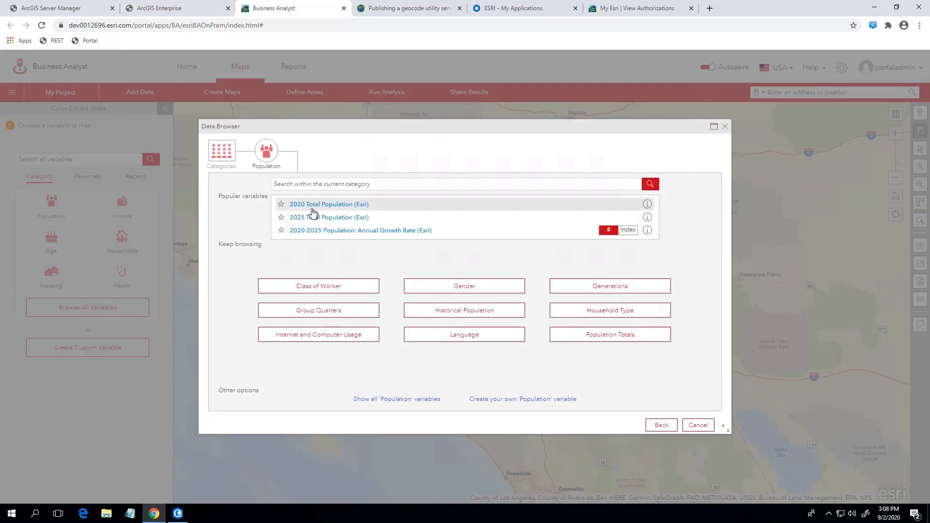
left_click(726, 128)
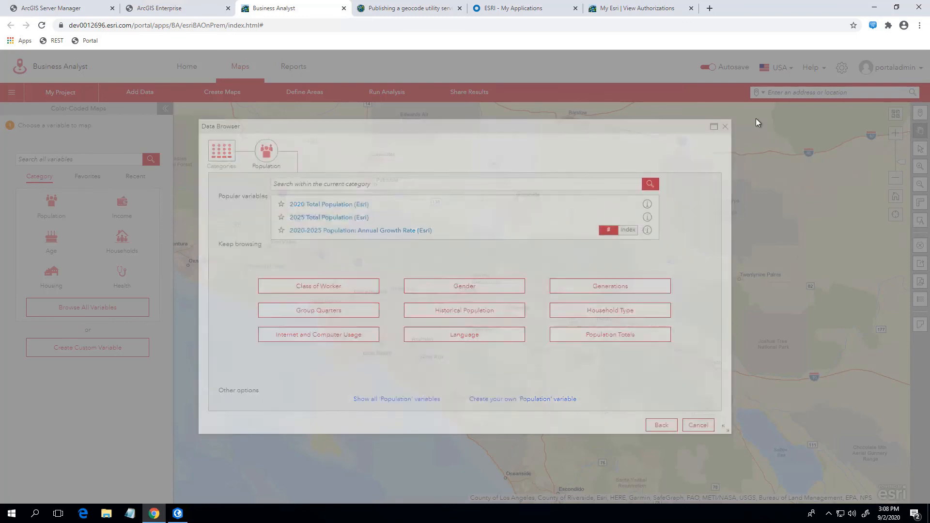
Search the map for the company's street address in Redlands and place a point there.
left_click(801, 91)
type("3")
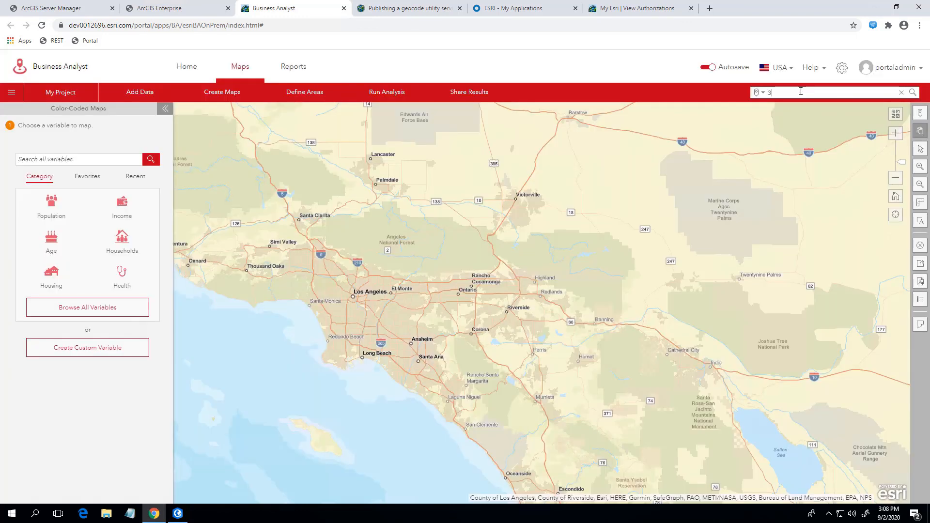
type("80 new york s")
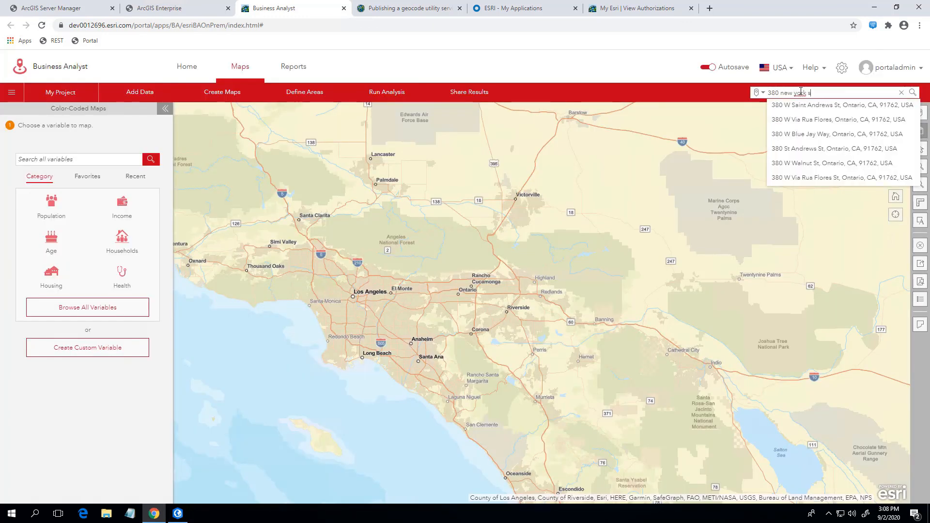
type("t redlands")
key("Return")
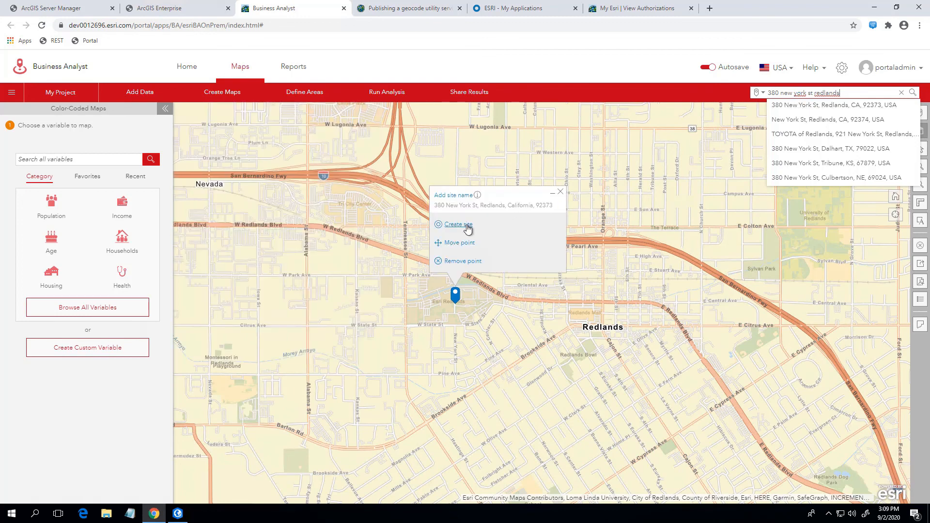
Create a site from the Redlands point with drive-time areas of 5, 10 and 15 minutes.
left_click(465, 226)
left_click(482, 209)
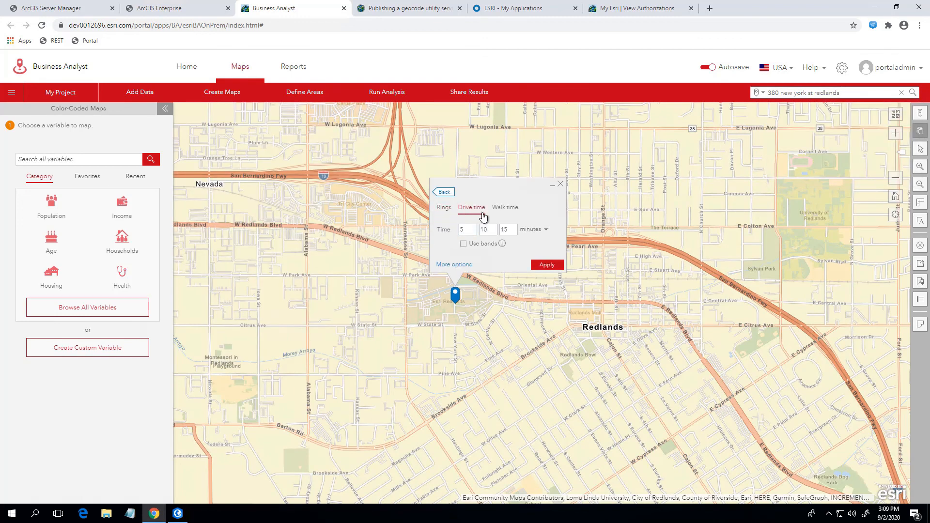
left_click(544, 265)
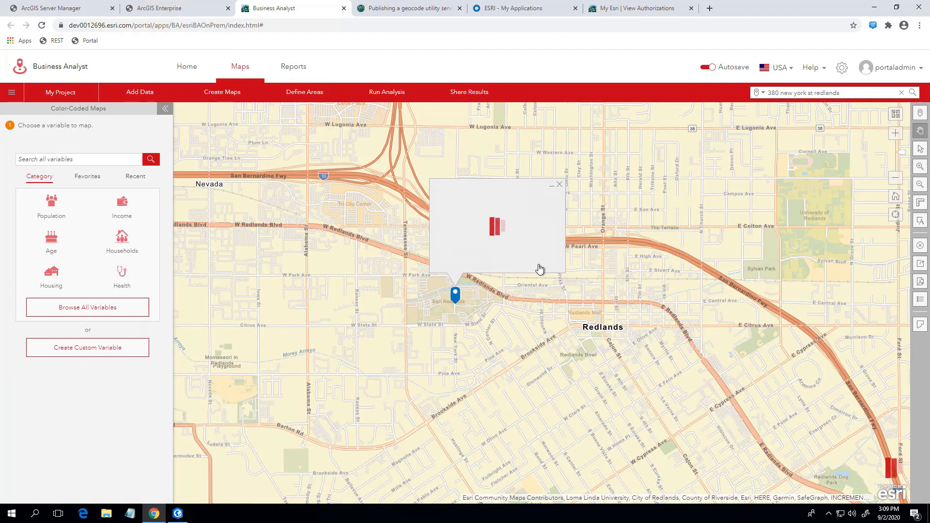